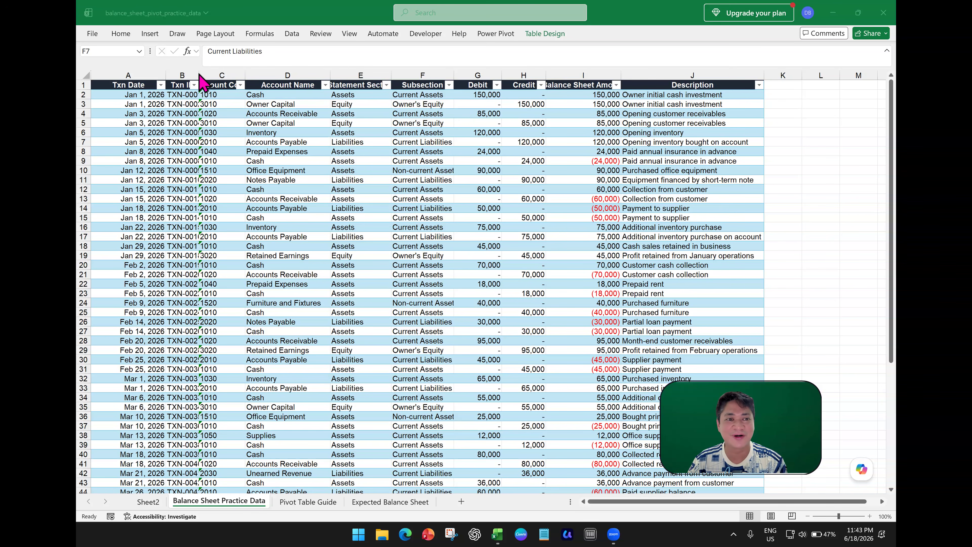
# Step: Review the transaction date, transaction ID, account code and account name columns of the practice data
pyautogui.click(274, 142)
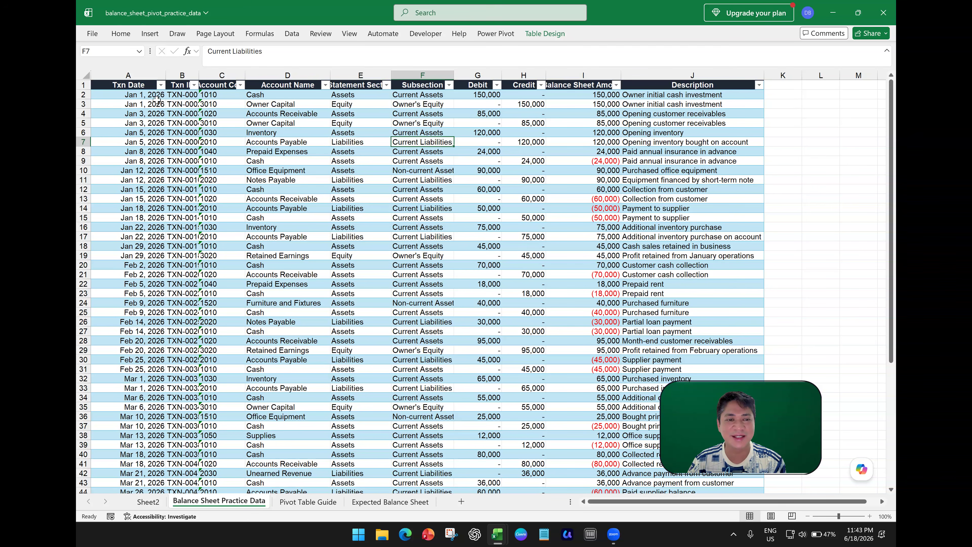
pyautogui.click(142, 75)
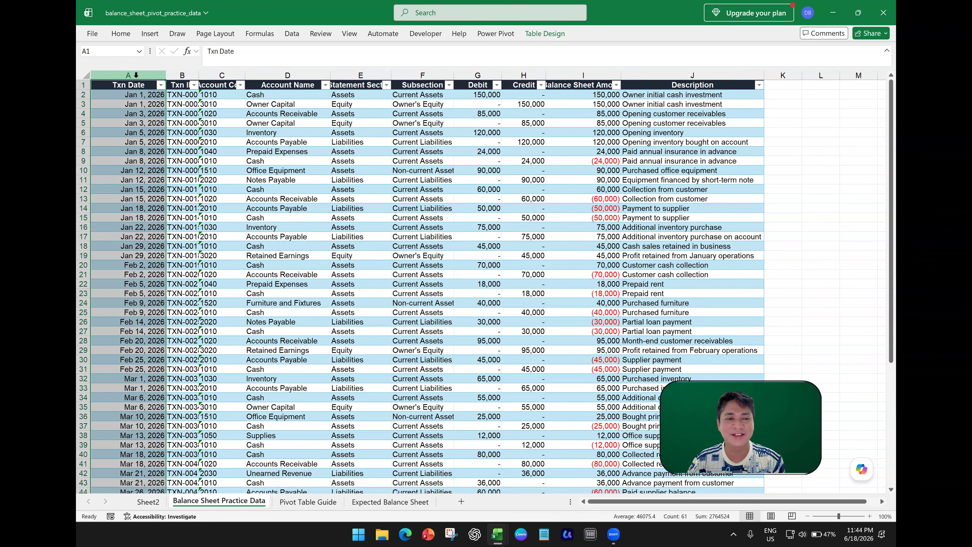
pyautogui.click(182, 75)
pyautogui.click(222, 75)
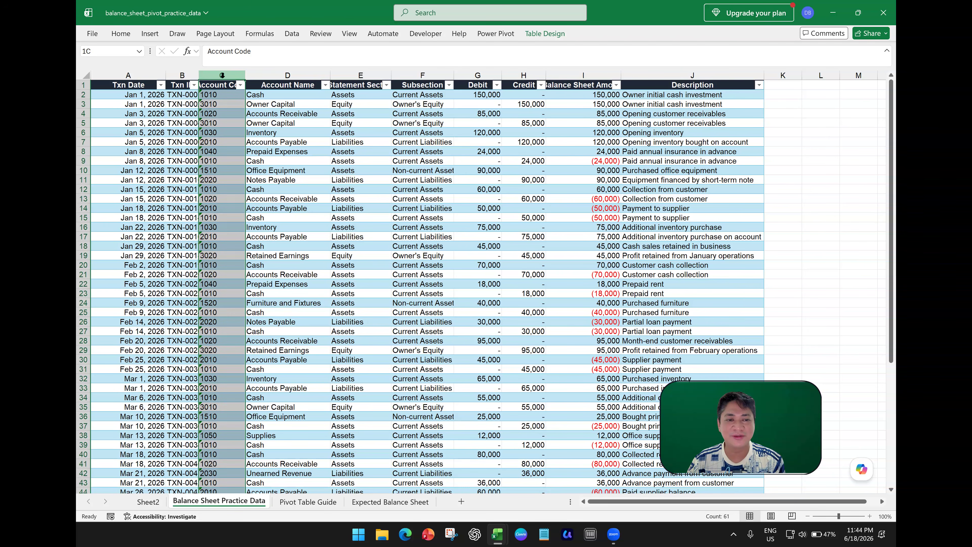
pyautogui.click(288, 74)
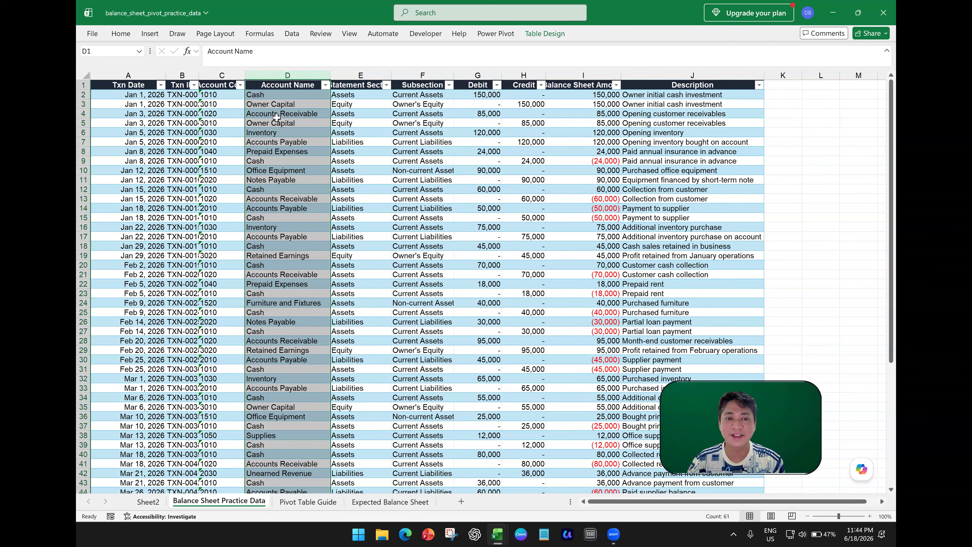
pyautogui.moveTo(282, 94); pyautogui.dragTo(287, 227)
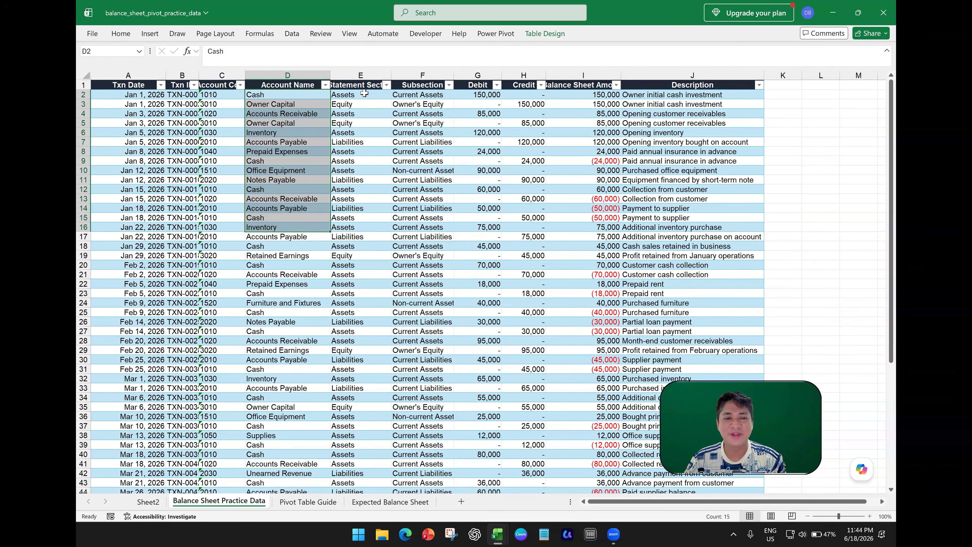
# Step: Autofit the Statement Section column and widen the Subsection column to fit its full entries
pyautogui.doubleClick(391, 74)
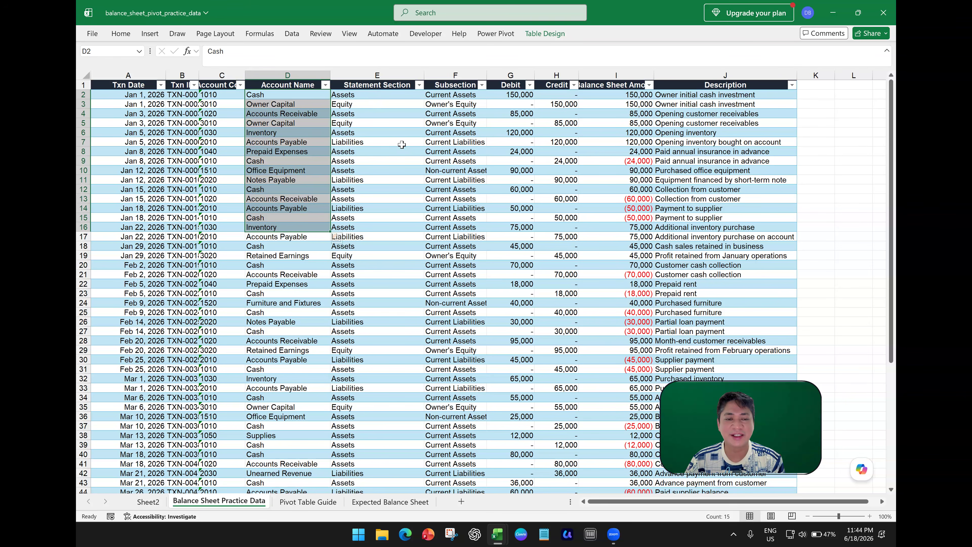
pyautogui.click(497, 255)
pyautogui.scroll(4, 497, 261)
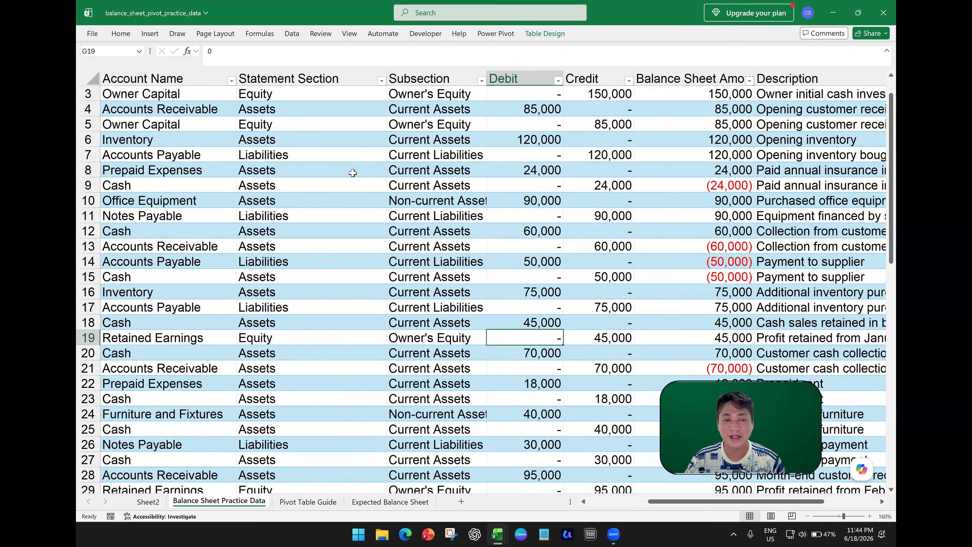
pyautogui.scroll(1, 352, 173)
pyautogui.click(308, 116)
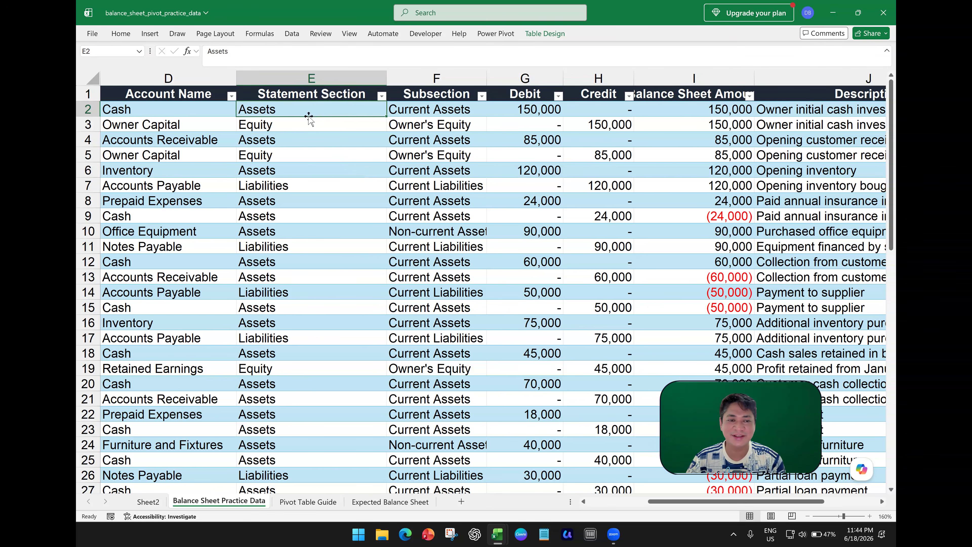
pyautogui.click(284, 190)
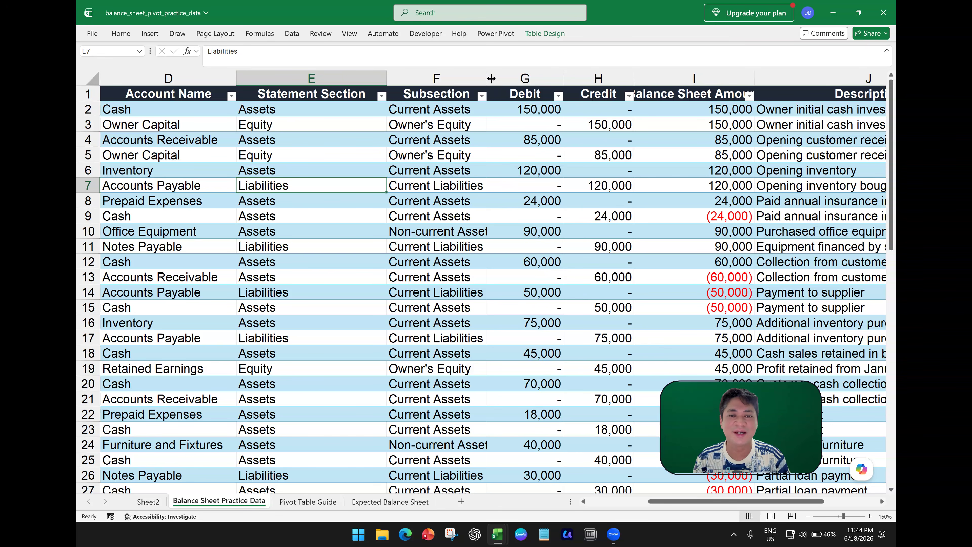
pyautogui.moveTo(487, 79); pyautogui.dragTo(549, 78)
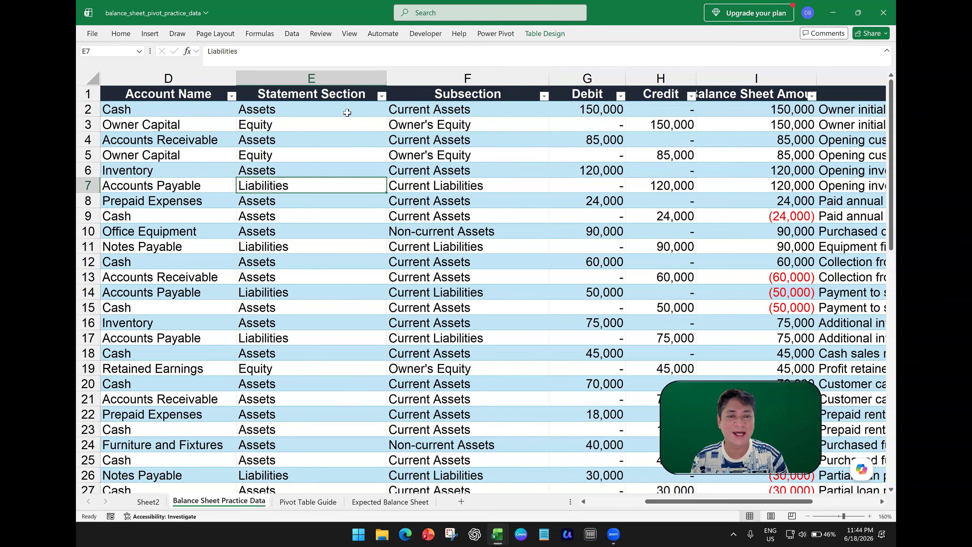
# Step: Examine the Non-current Assets entry in the Subsection column and the Debit and Credit columns
pyautogui.click(439, 232)
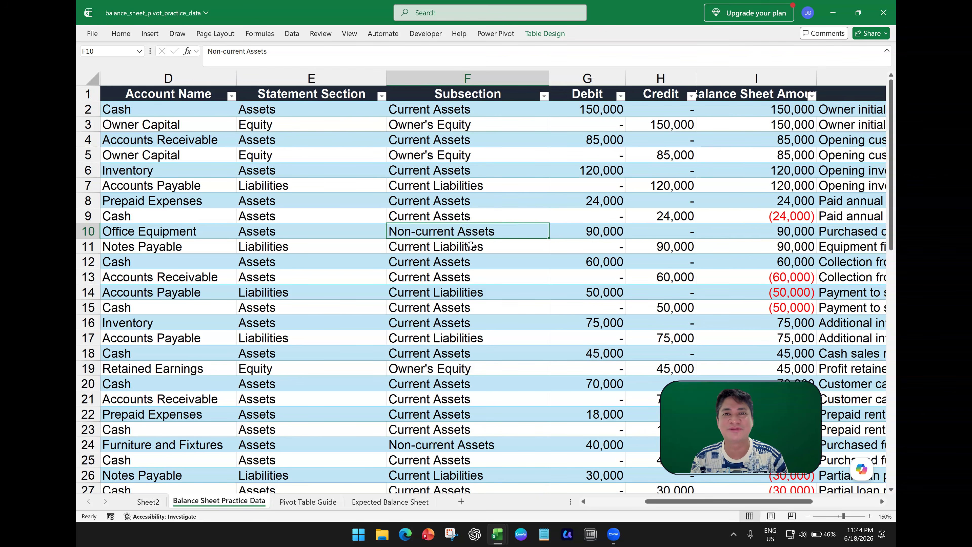
pyautogui.scroll(-1, 471, 245)
pyautogui.scroll(1, 464, 235)
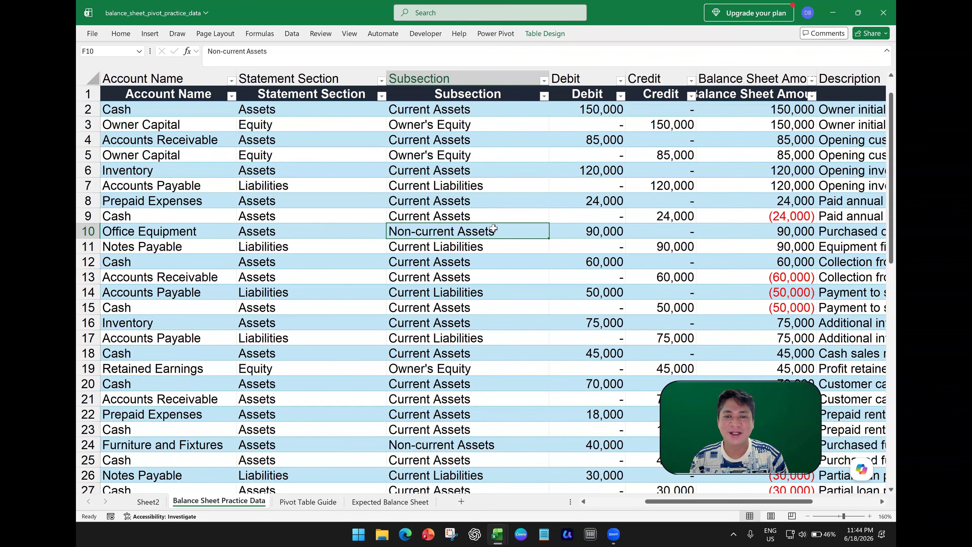
pyautogui.click(588, 76)
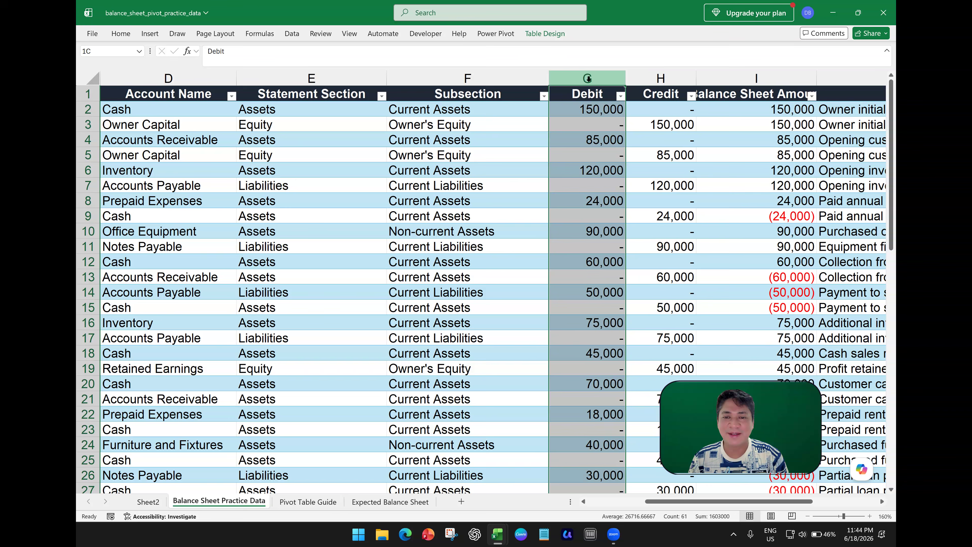
pyautogui.click(663, 74)
pyautogui.click(611, 75)
pyautogui.click(657, 77)
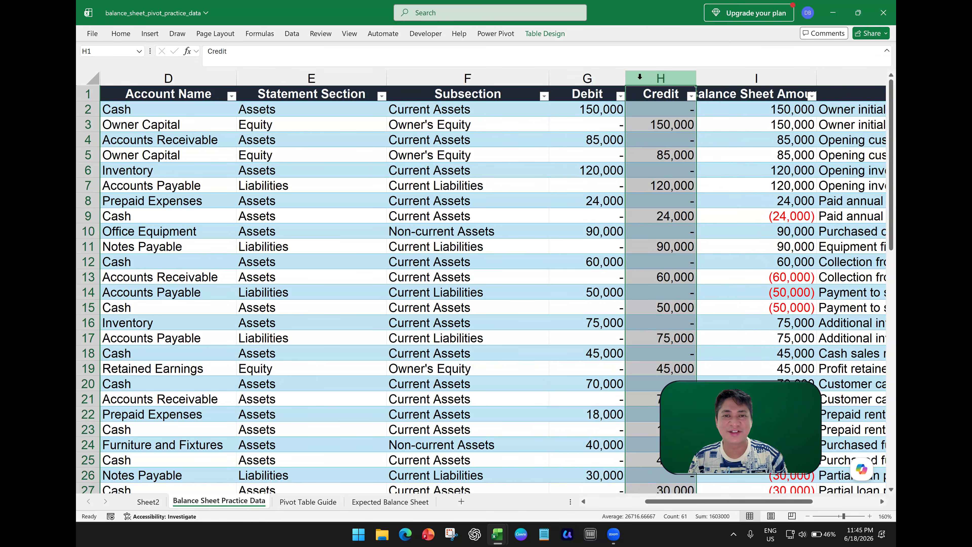
# Step: Compare the cash debit in G2 with the matching owner capital credit in H3
pyautogui.click(584, 127)
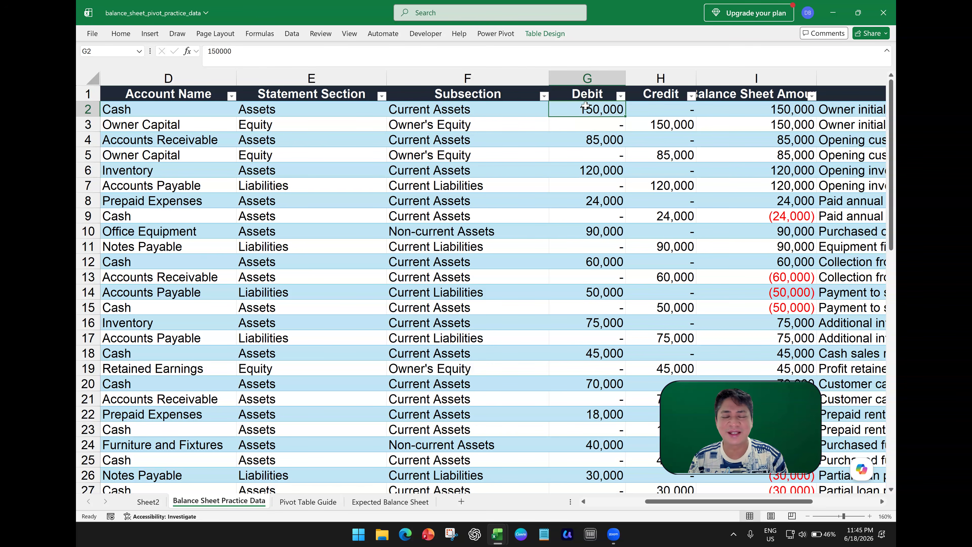
pyautogui.click(637, 126)
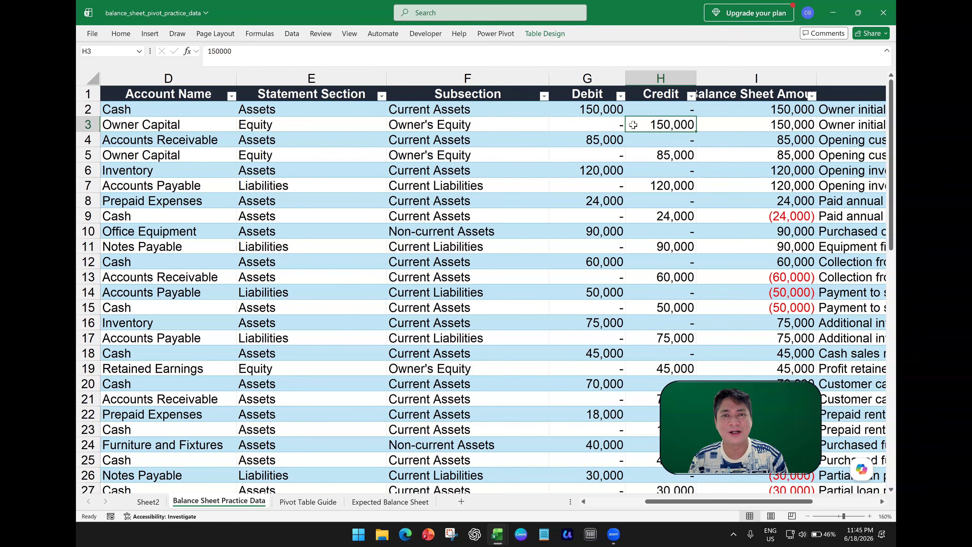
pyautogui.click(595, 110)
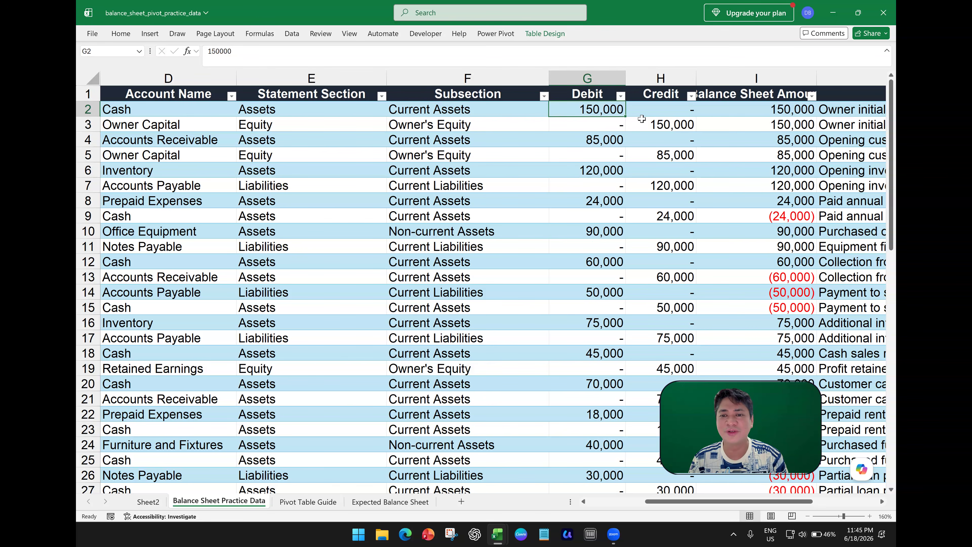
pyautogui.click(644, 122)
pyautogui.click(606, 110)
pyautogui.click(656, 125)
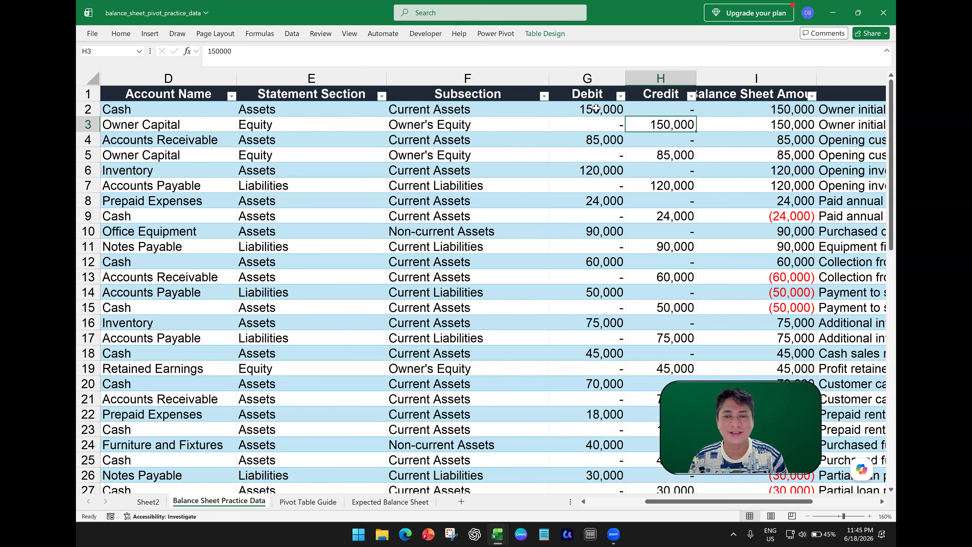
pyautogui.click(595, 108)
pyautogui.click(674, 127)
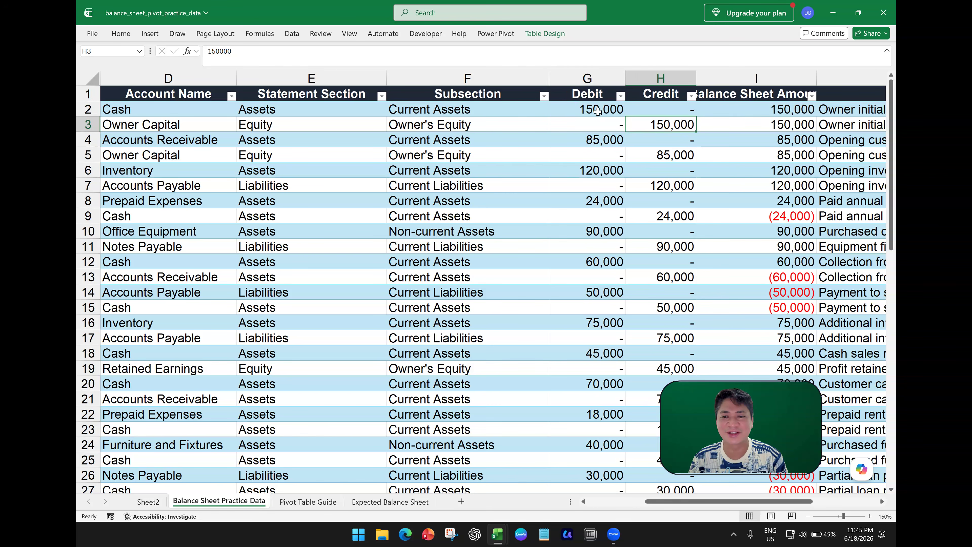
pyautogui.click(601, 112)
pyautogui.click(653, 123)
pyautogui.click(602, 109)
pyautogui.click(659, 126)
# Step: Examine how the Balance Sheet Amount in row 2 relates to that row's Debit and Credit values
pyautogui.click(746, 78)
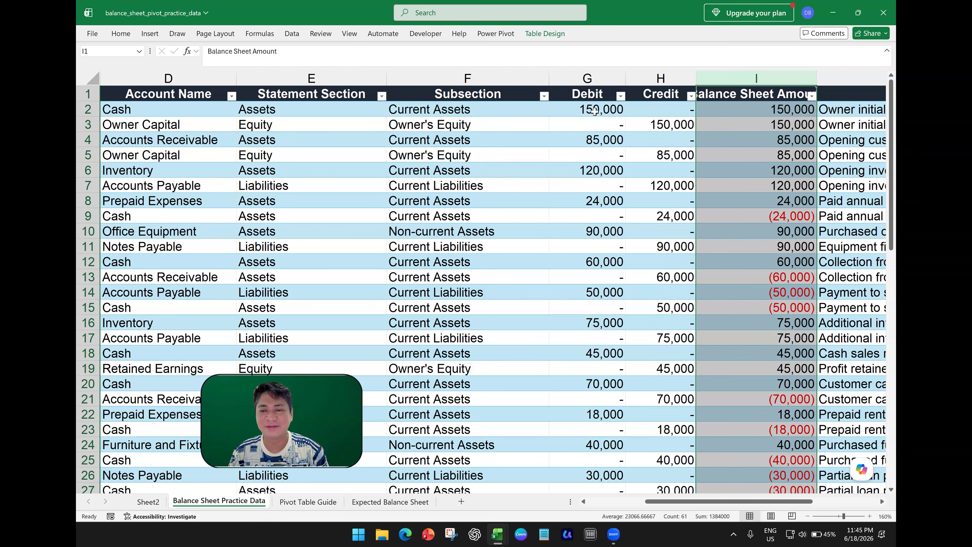
pyautogui.click(603, 111)
pyautogui.keyDown('shift'); pyautogui.click(633, 111); pyautogui.keyUp('shift')
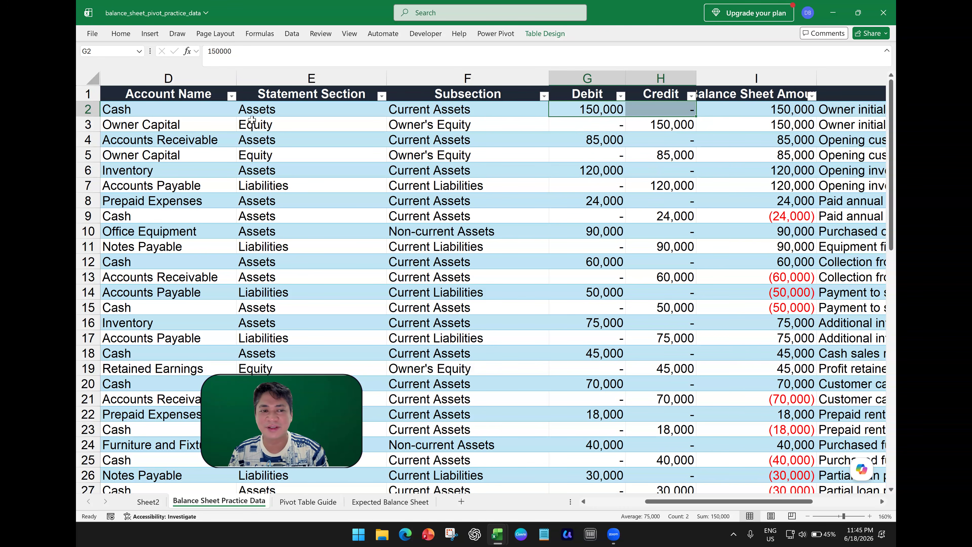
pyautogui.click(584, 112)
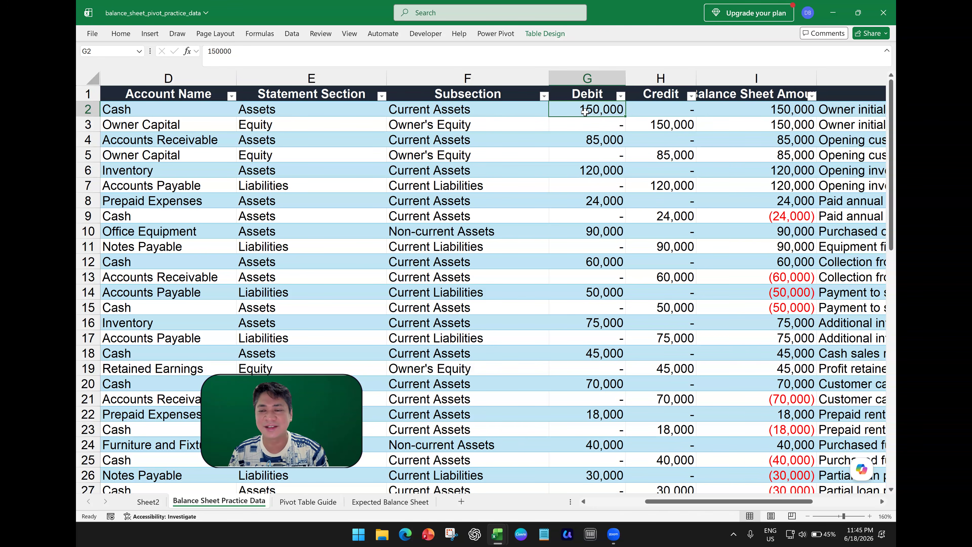
pyautogui.click(769, 111)
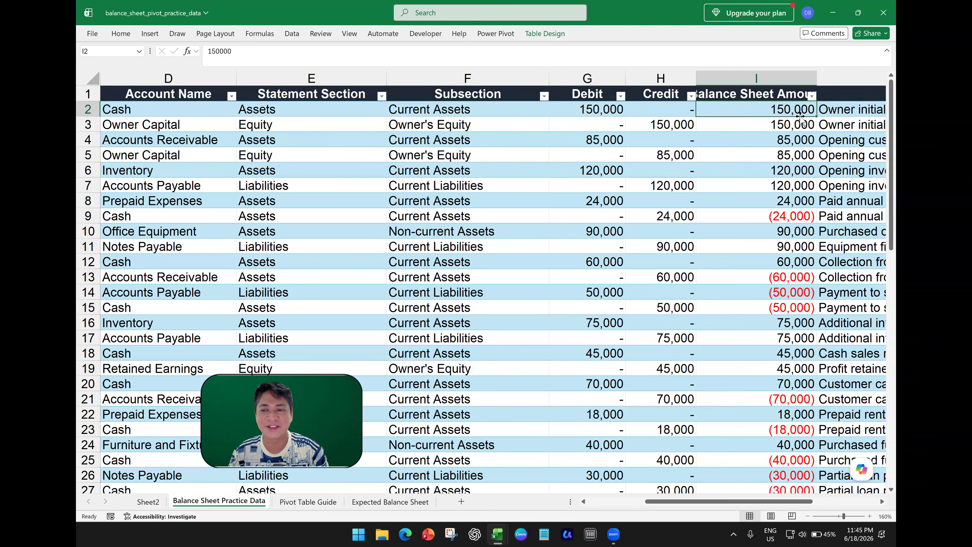
pyautogui.click(570, 112)
pyautogui.click(684, 110)
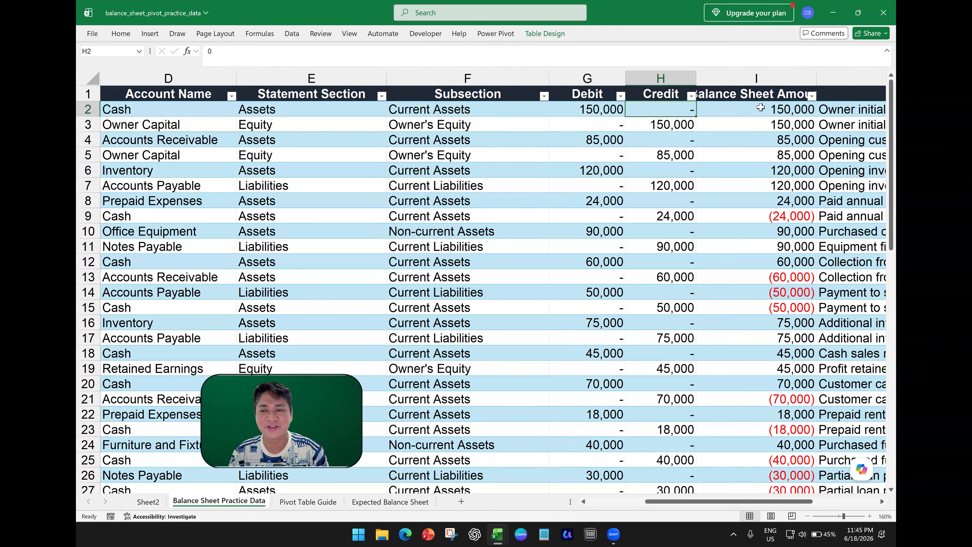
pyautogui.click(794, 112)
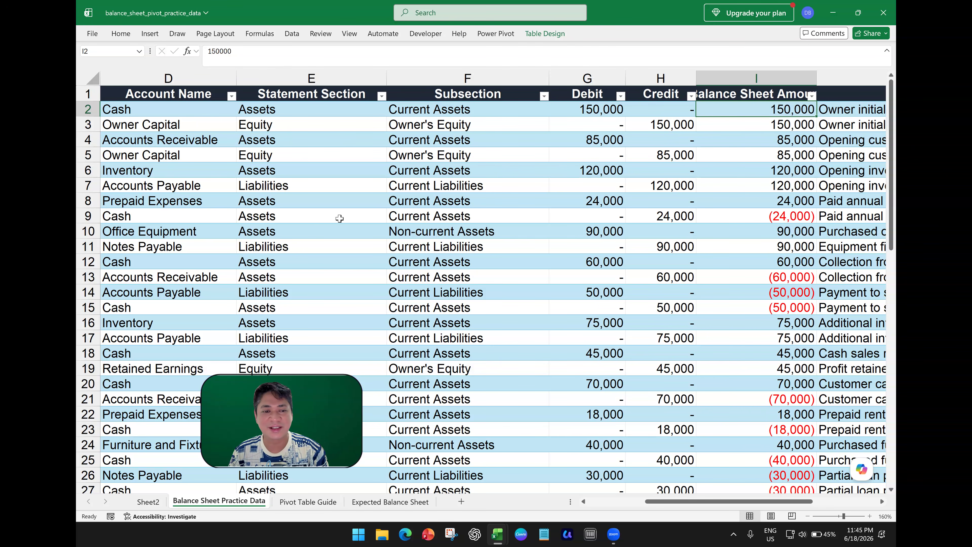
# Step: Compare the statement section, credit and Balance Sheet Amount of the cash entry in row 9
pyautogui.click(282, 215)
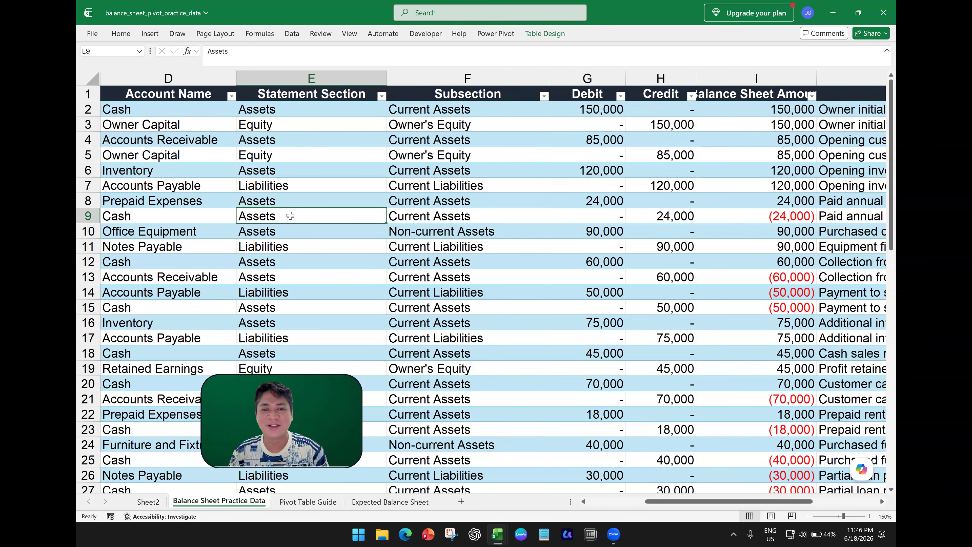
pyautogui.click(677, 213)
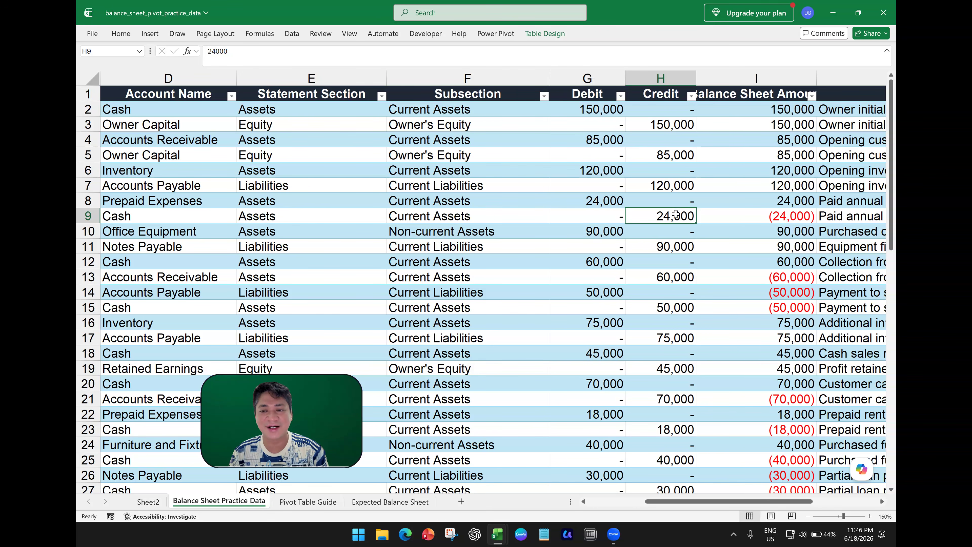
pyautogui.click(762, 216)
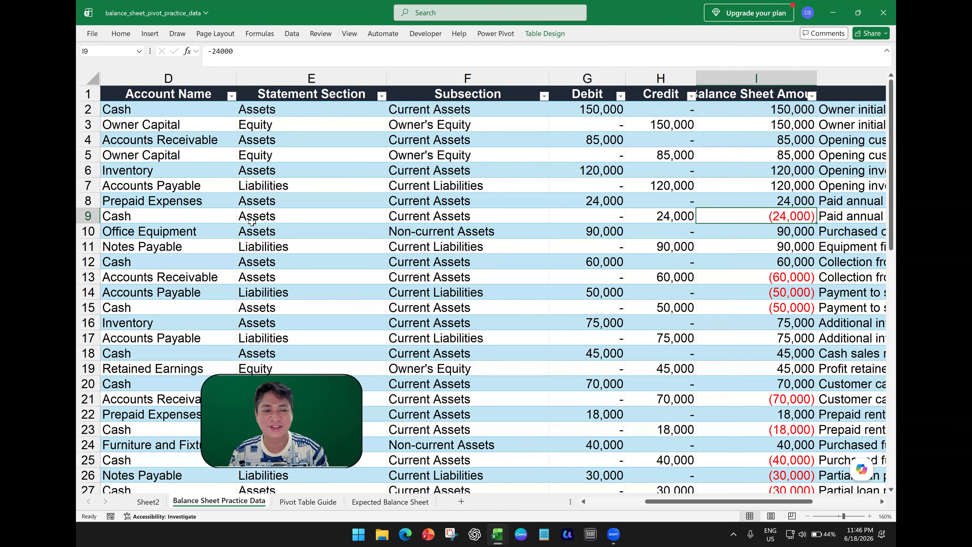
pyautogui.click(291, 217)
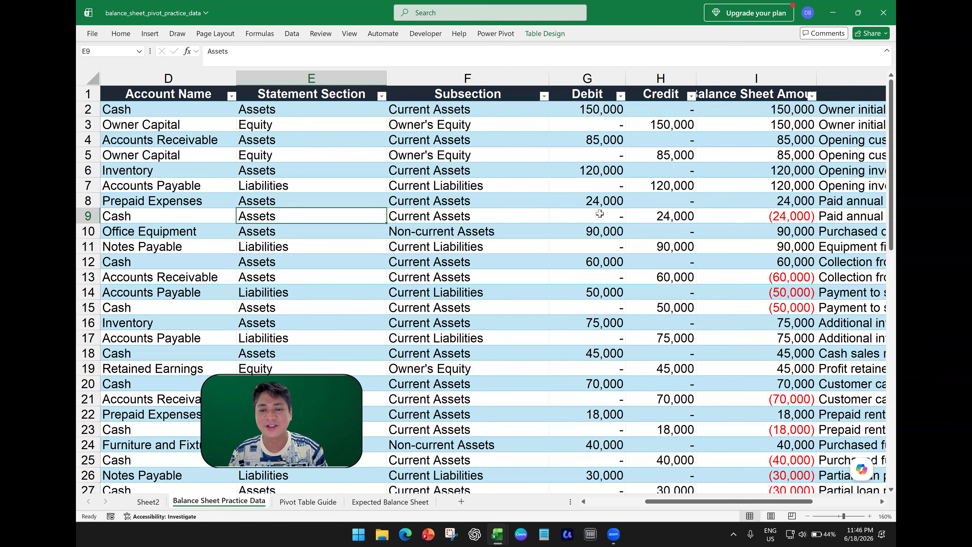
pyautogui.click(668, 215)
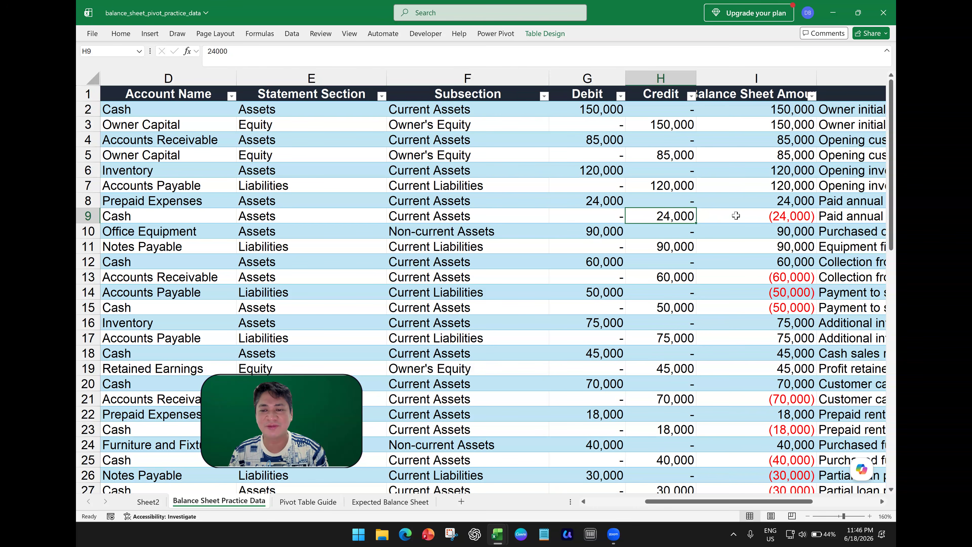
pyautogui.click(777, 216)
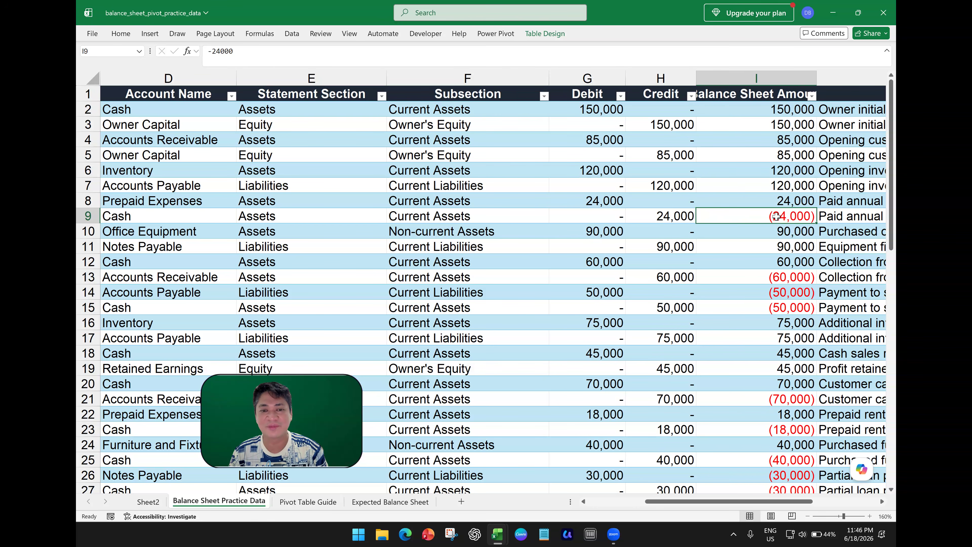
# Step: Review the Balance Sheet Amount column across the transaction rows
pyautogui.scroll(-2, 379, 201)
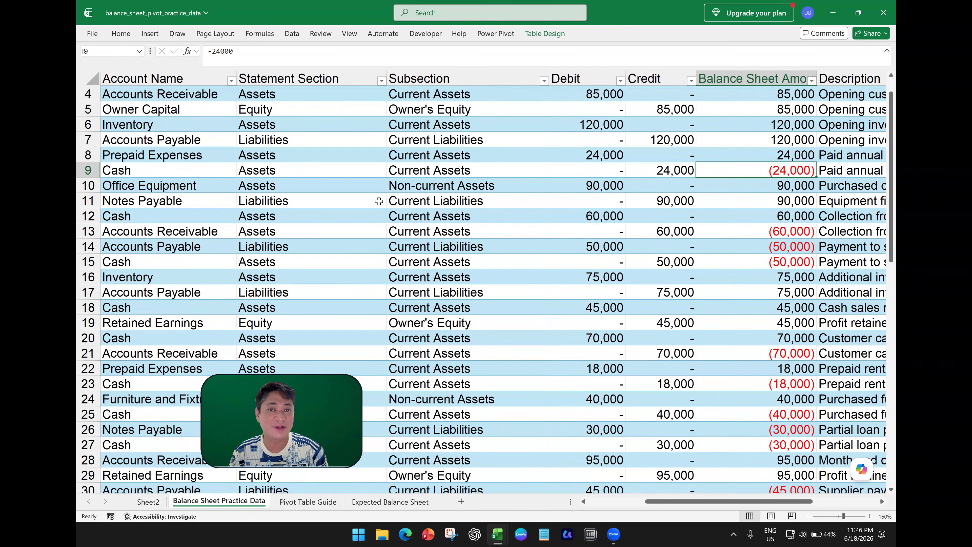
pyautogui.scroll(2, 379, 201)
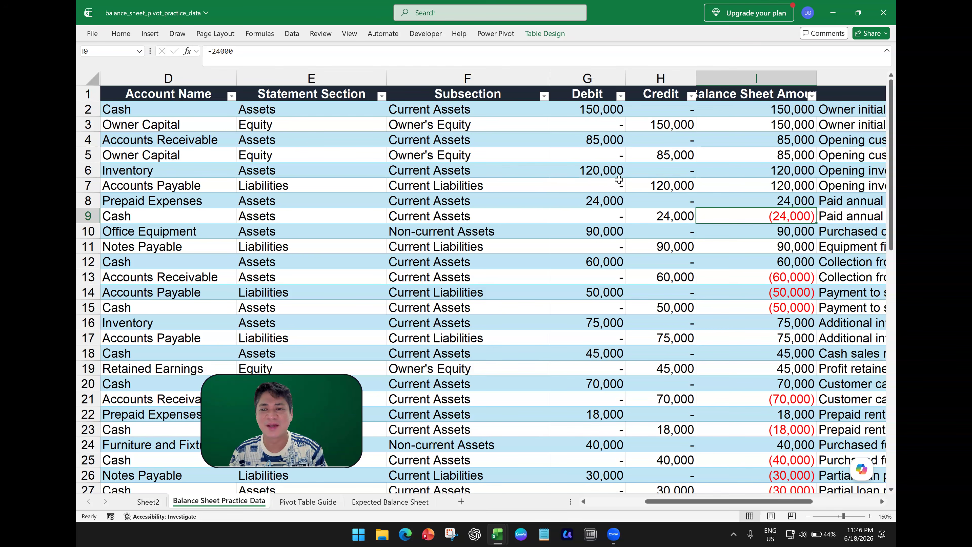
pyautogui.click(751, 78)
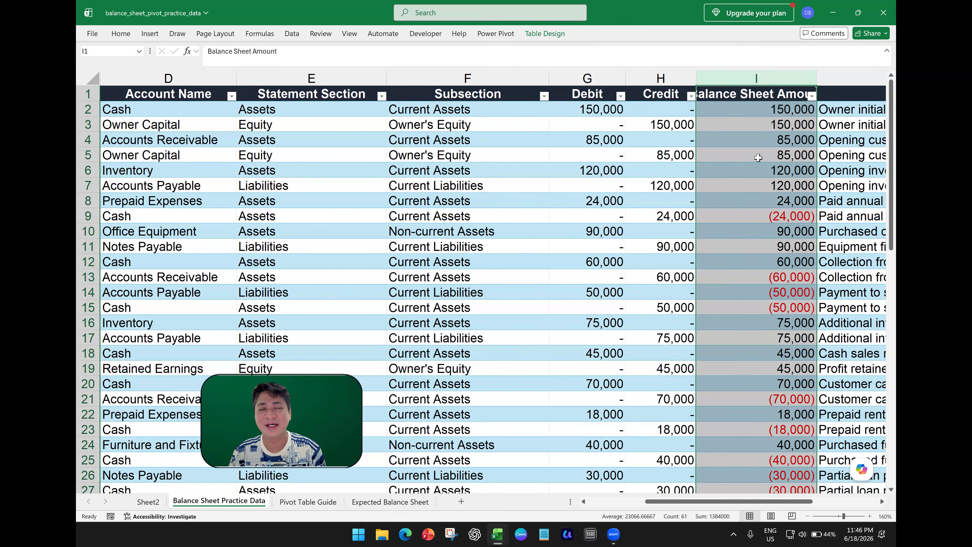
pyautogui.scroll(-3, 749, 187)
pyautogui.scroll(3, 750, 188)
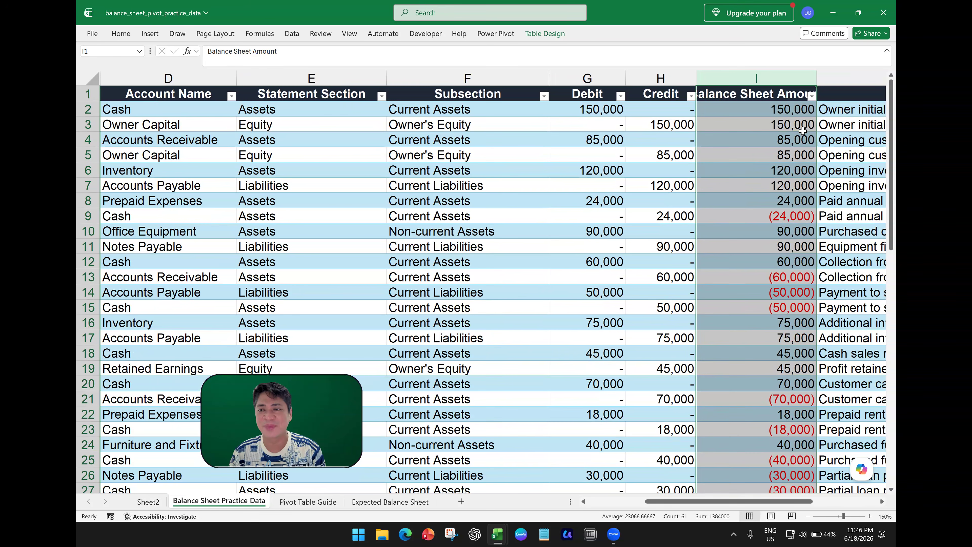
# Step: Examine the full transaction table across all its columns, from Txn Date to Description
pyautogui.click(844, 125)
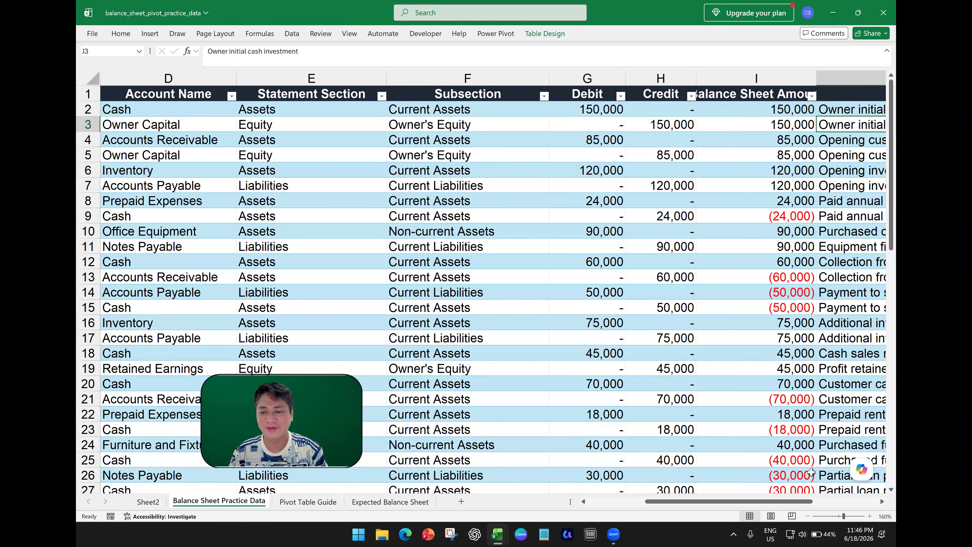
pyautogui.moveTo(844, 517); pyautogui.dragTo(834, 516)
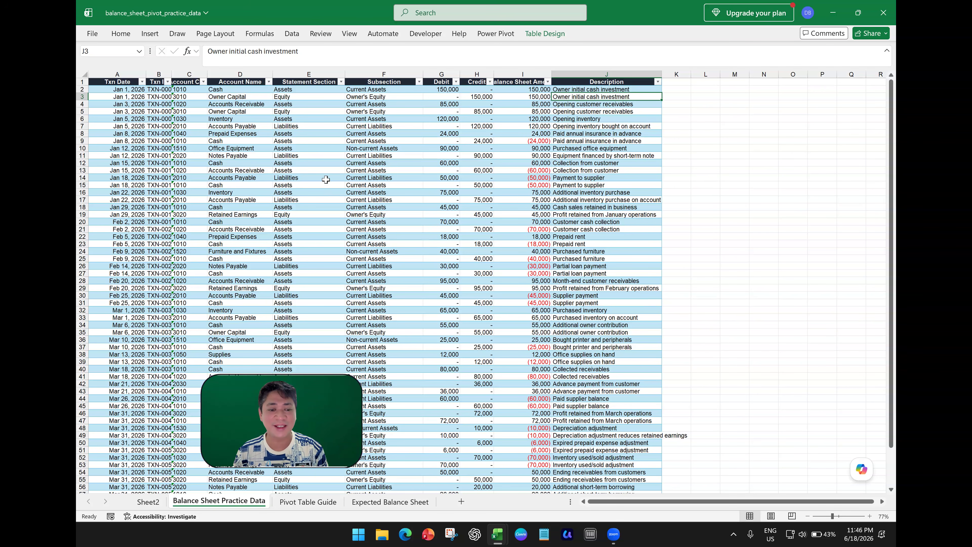
pyautogui.click(326, 180)
pyautogui.click(224, 135)
pyautogui.click(477, 134)
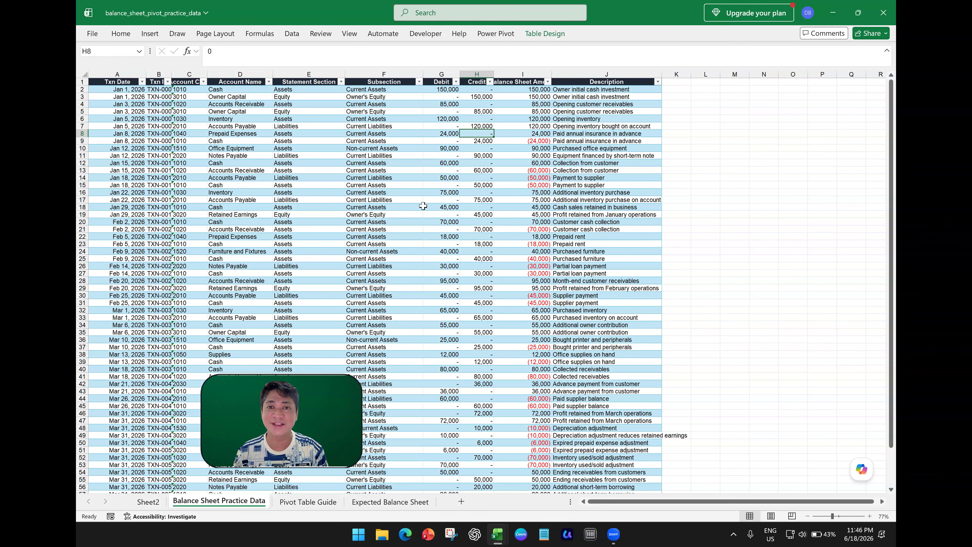
pyautogui.click(423, 206)
pyautogui.click(311, 154)
pyautogui.click(511, 143)
pyautogui.click(477, 192)
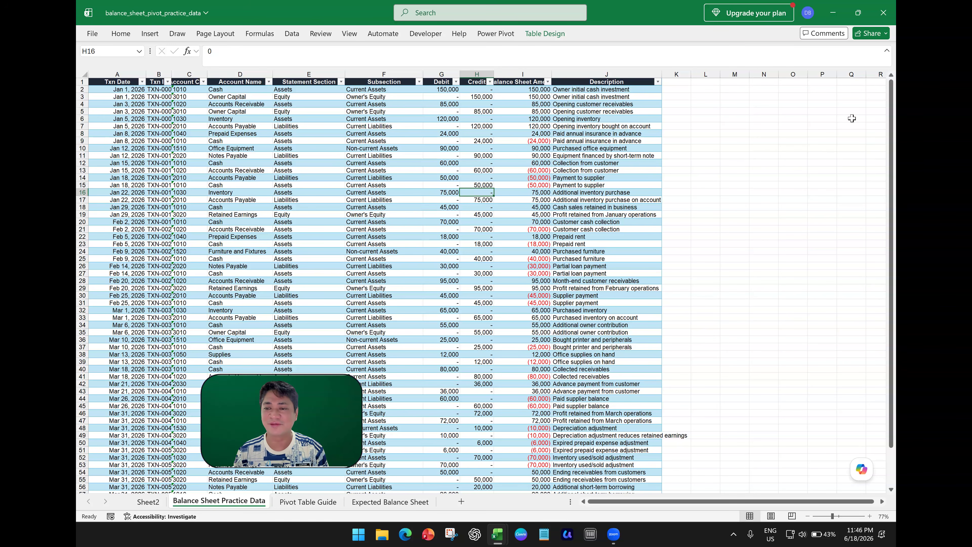
# Step: Select the entire transaction table to check the extent of its data
pyautogui.moveTo(240, 111); pyautogui.dragTo(606, 303)
pyautogui.click(263, 163)
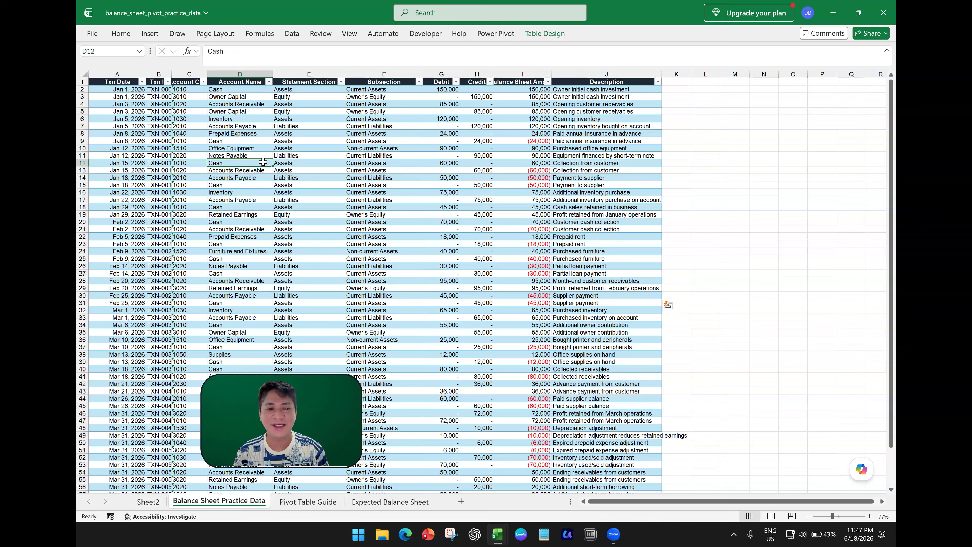
pyautogui.hotkey('ctrl', 'a')
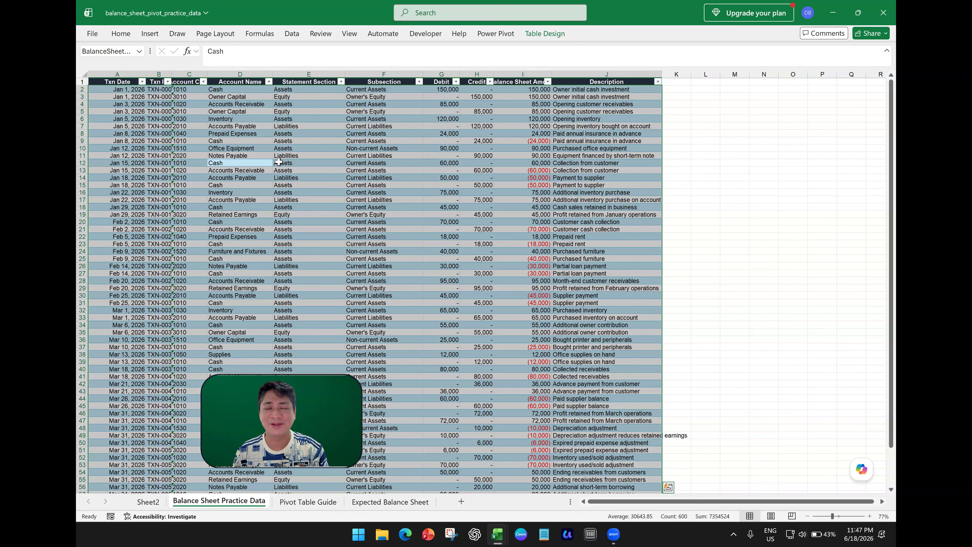
pyautogui.click(383, 146)
pyautogui.click(308, 149)
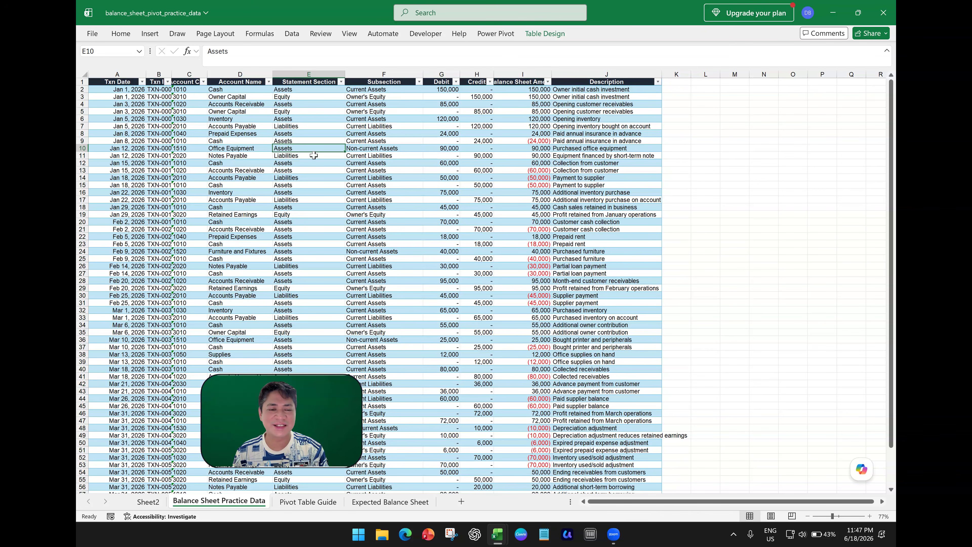
# Step: Start a PivotTable from the transaction table and choose a new worksheet as its placement
pyautogui.scroll(2, 394, 202)
pyautogui.scroll(2, 306, 166)
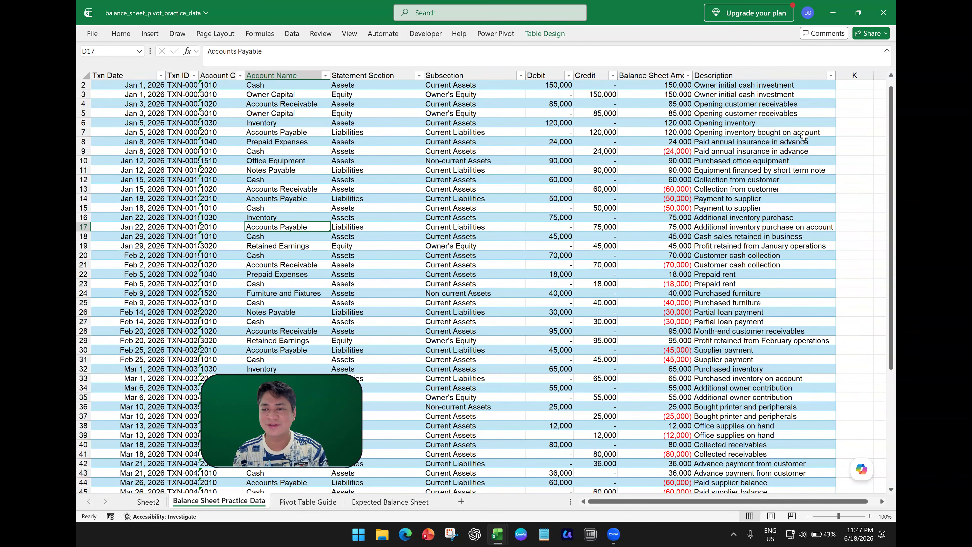
pyautogui.hscroll(3, 792, 146)
pyautogui.click(819, 189)
pyautogui.click(204, 141)
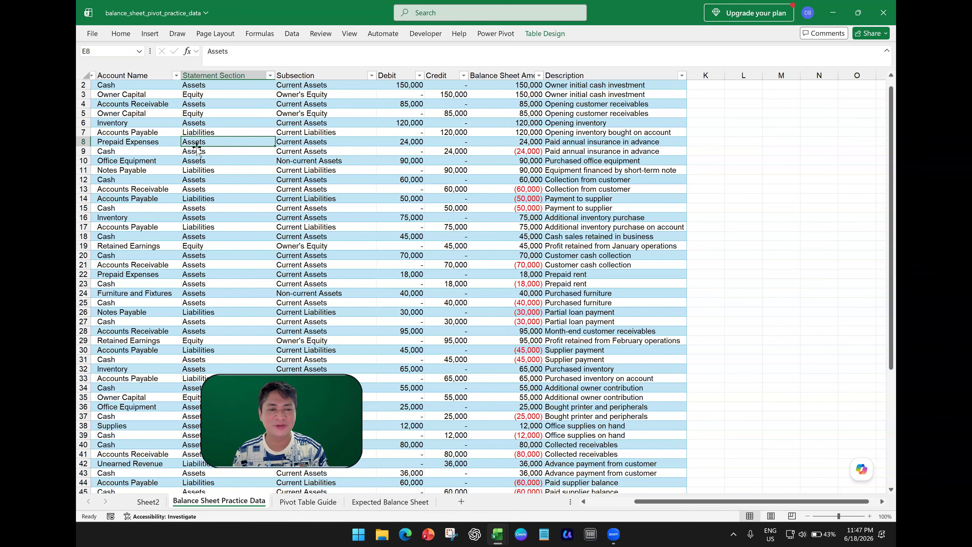
pyautogui.scroll(1, 198, 122)
pyautogui.hscroll(-1, 197, 122)
pyautogui.click(149, 34)
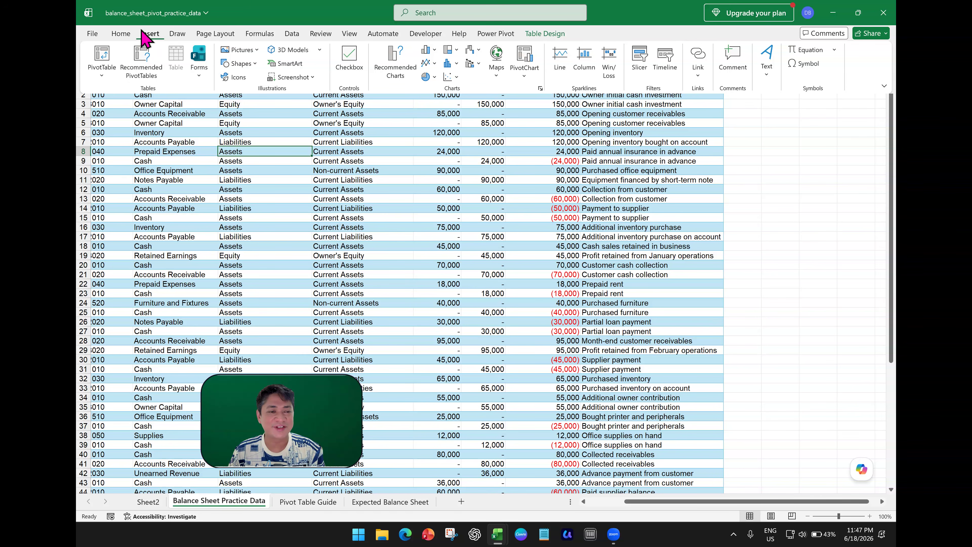
pyautogui.click(94, 57)
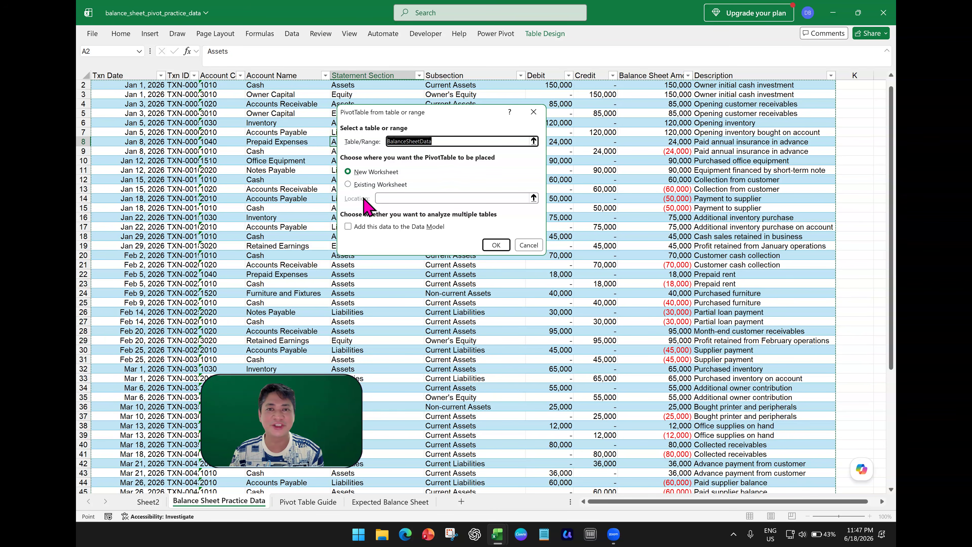
pyautogui.click(374, 185)
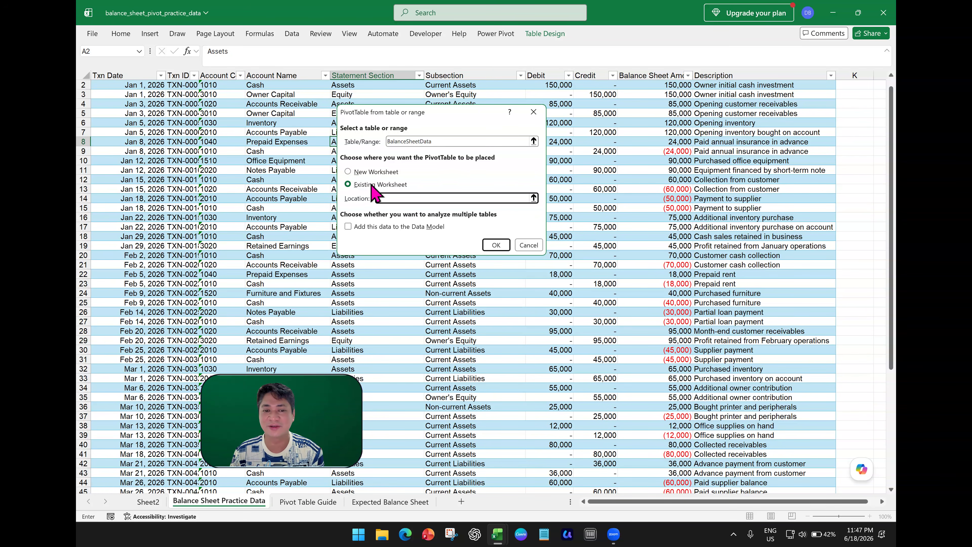
pyautogui.click(375, 172)
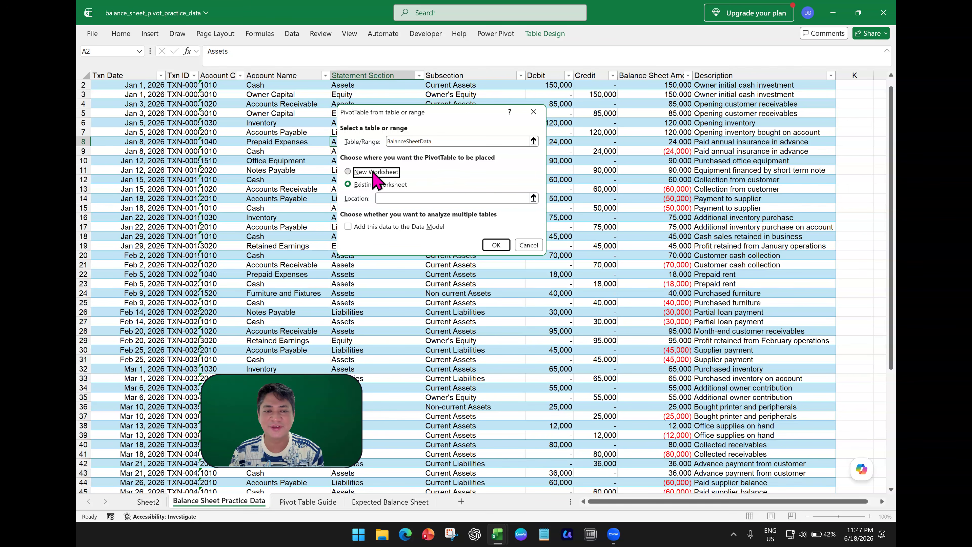
# Step: Check that the PivotTable source BalanceSheetData covers every transaction row down to the last record
pyautogui.doubleClick(446, 142)
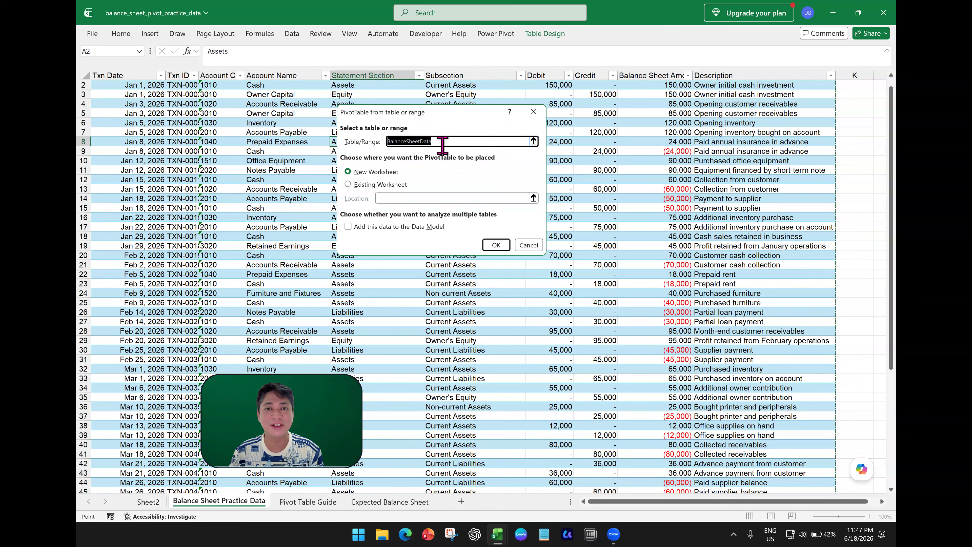
pyautogui.scroll(1, 791, 192)
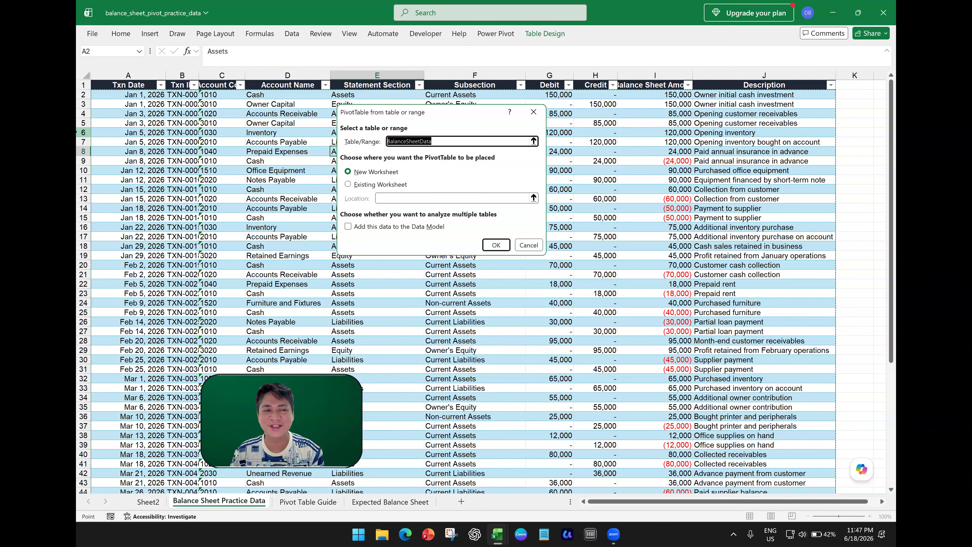
pyautogui.scroll(-4, 724, 339)
pyautogui.scroll(-5, 724, 339)
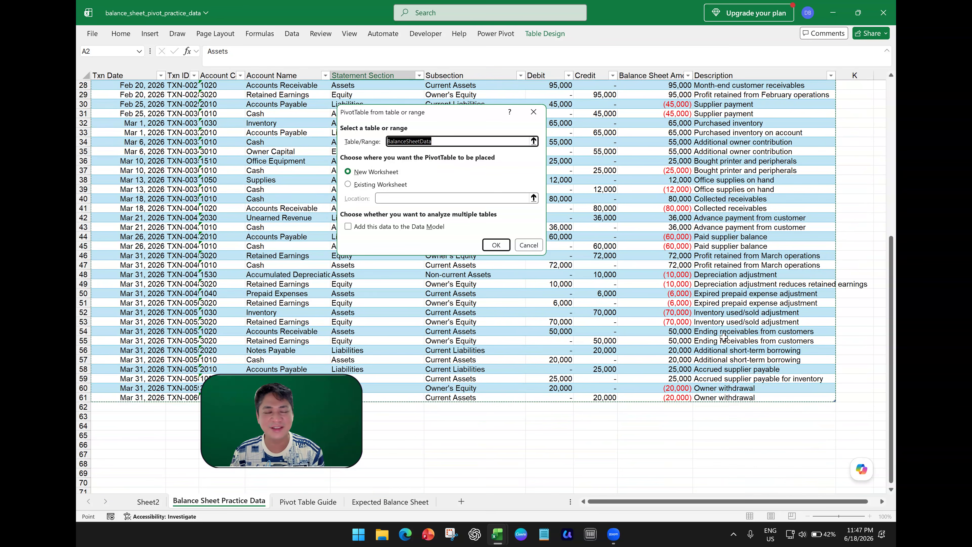
pyautogui.scroll(8, 724, 337)
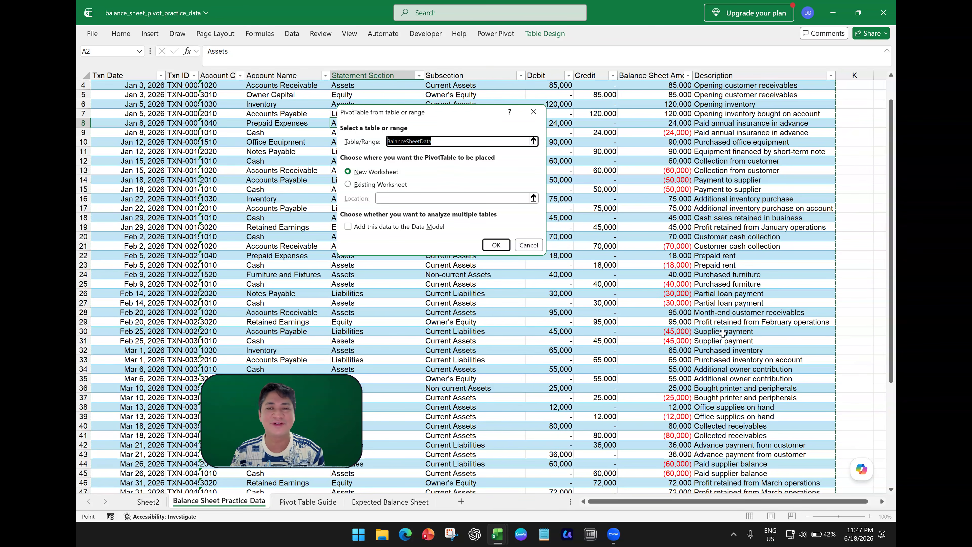
pyautogui.moveTo(447, 143); pyautogui.dragTo(357, 128)
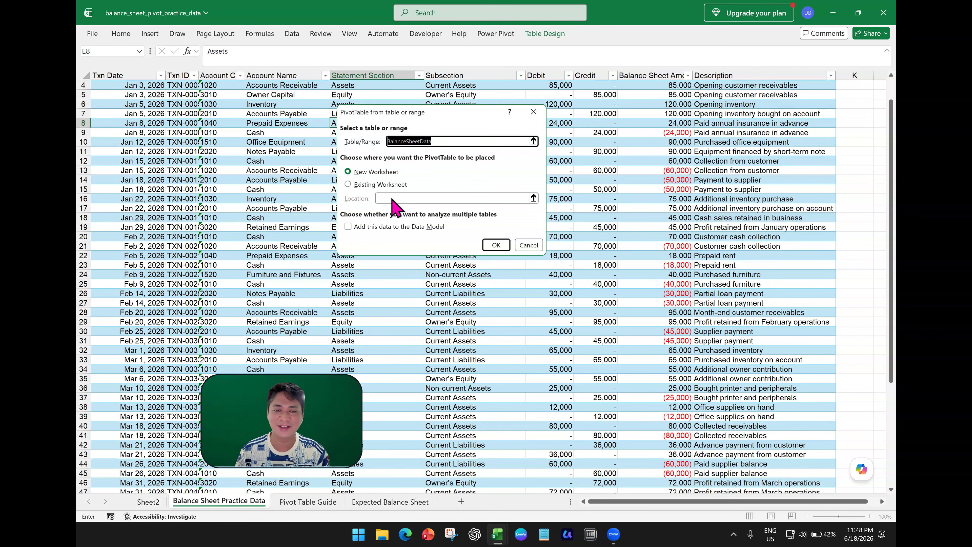
# Step: Create the PivotTable on the new worksheet and select the empty report to show its field list
pyautogui.click(491, 247)
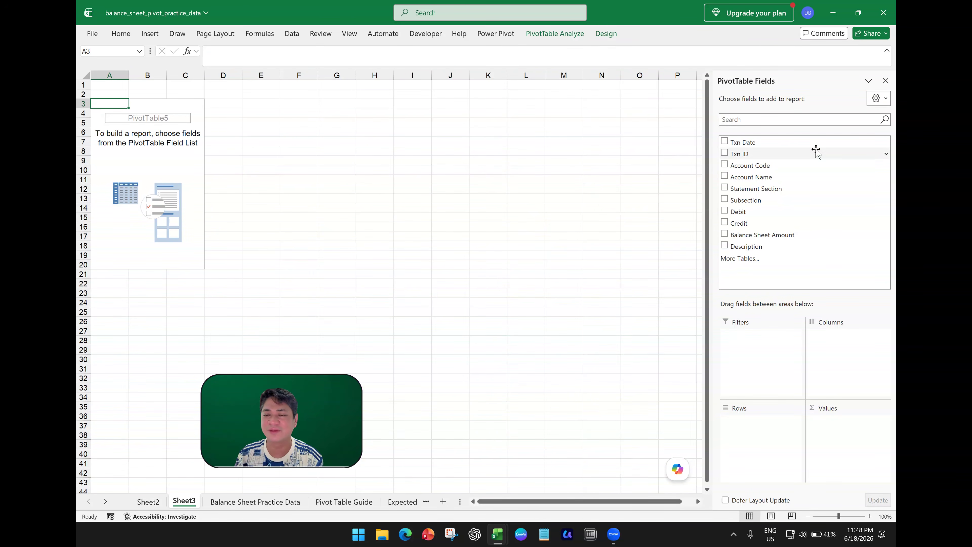
pyautogui.click(572, 150)
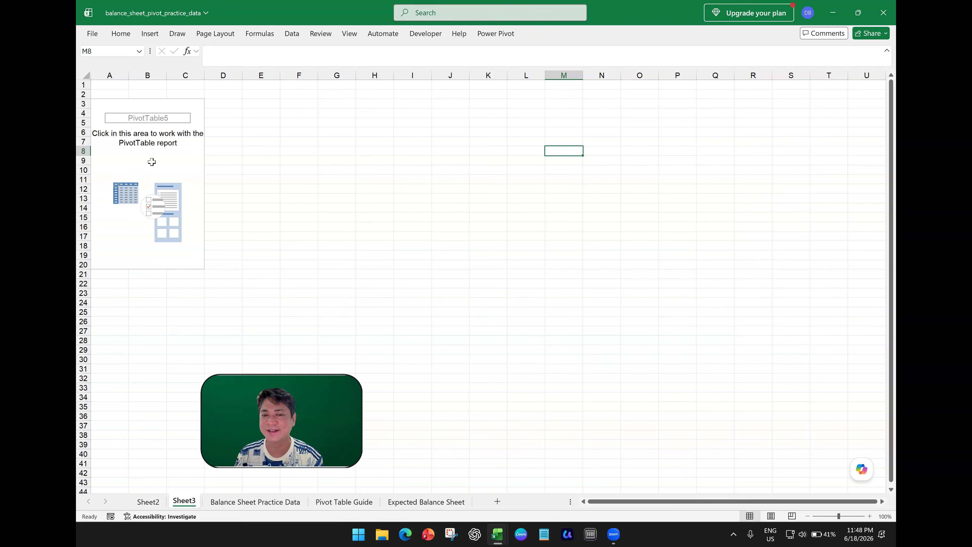
pyautogui.click(122, 162)
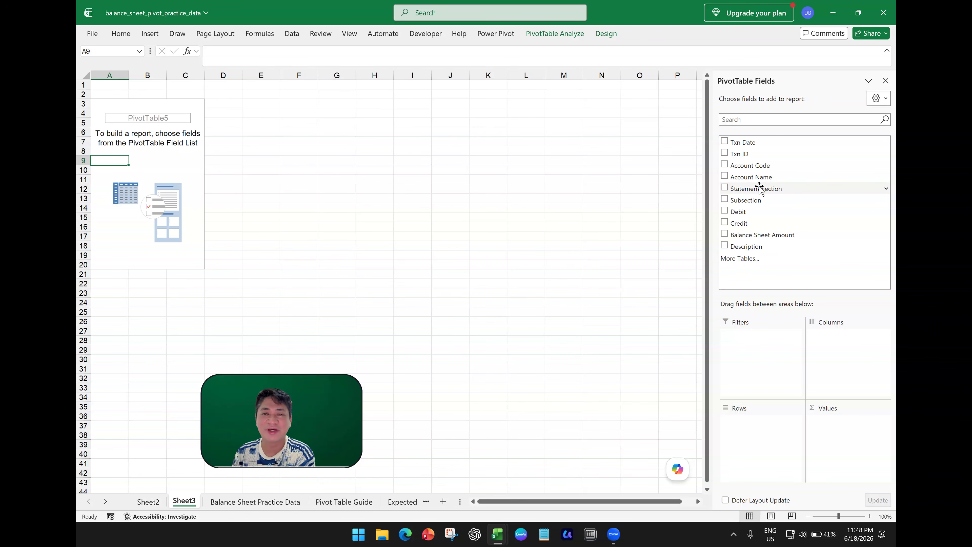
pyautogui.click(725, 187)
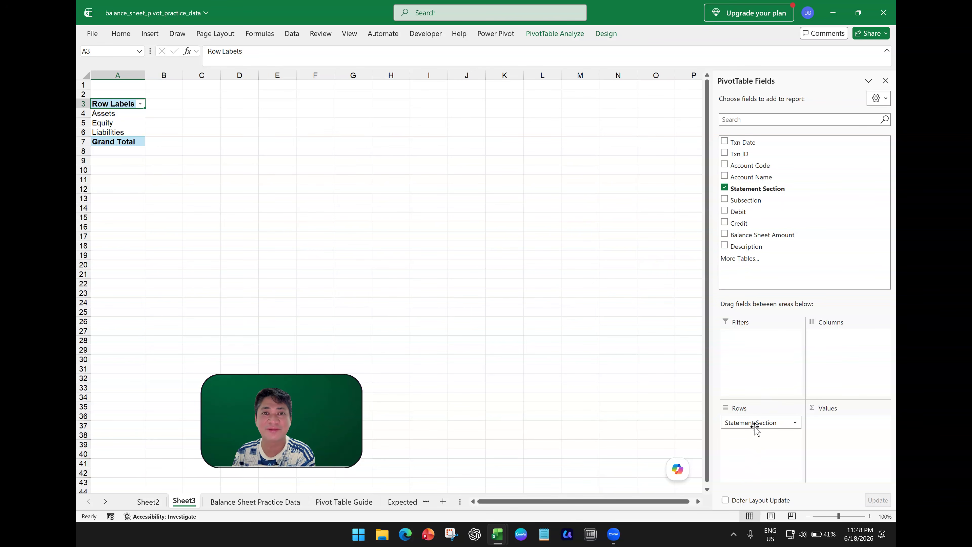
pyautogui.click(725, 188)
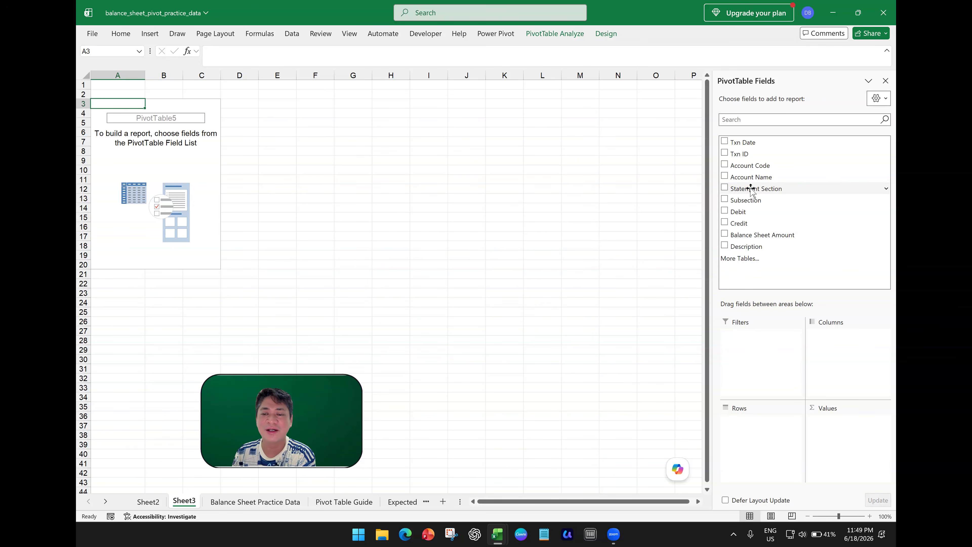
pyautogui.moveTo(750, 188); pyautogui.dragTo(756, 457)
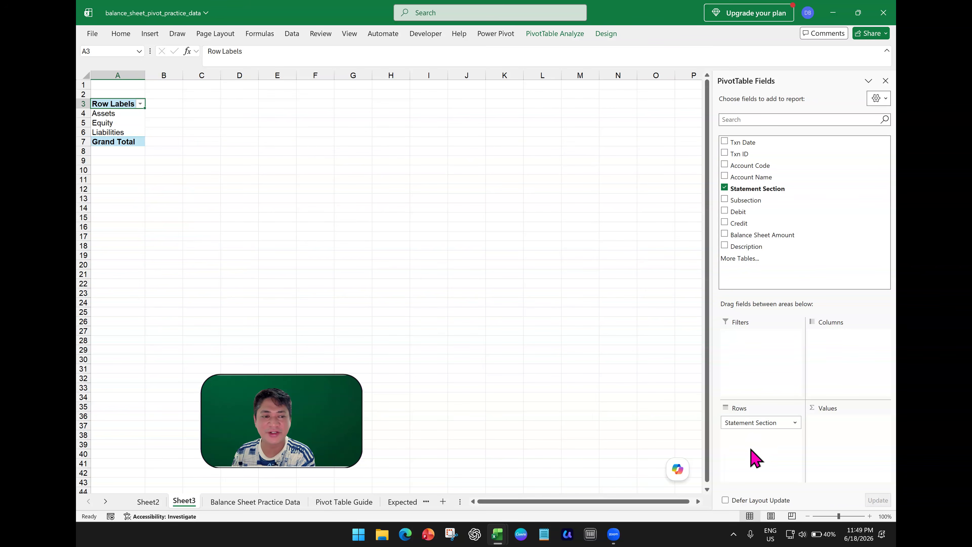
pyautogui.click(848, 517)
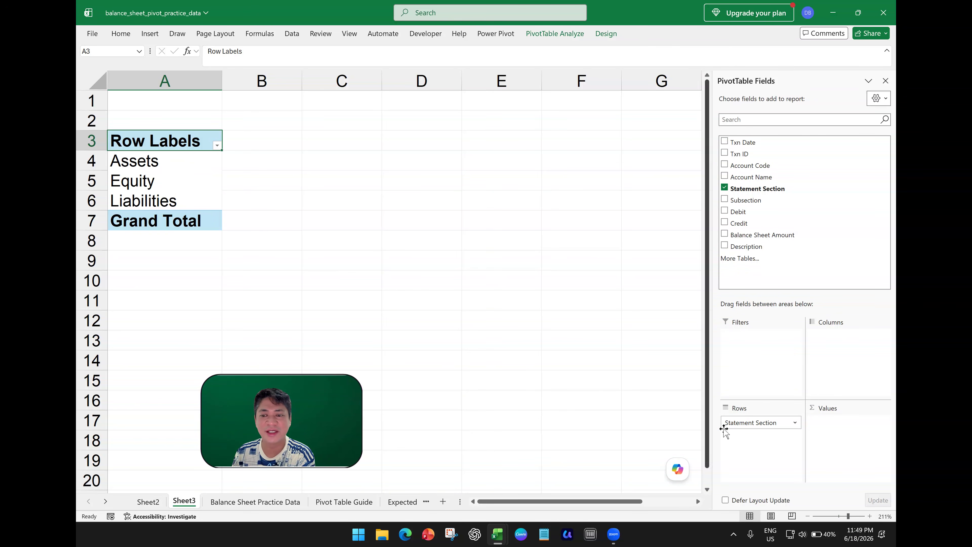
pyautogui.moveTo(760, 422)
pyautogui.mouseDown()
pyautogui.moveTo(778, 370)
pyautogui.moveTo(759, 337)
pyautogui.moveTo(827, 362)
pyautogui.moveTo(833, 351)
pyautogui.moveTo(777, 444)
pyautogui.moveTo(754, 438)
pyautogui.mouseUp()
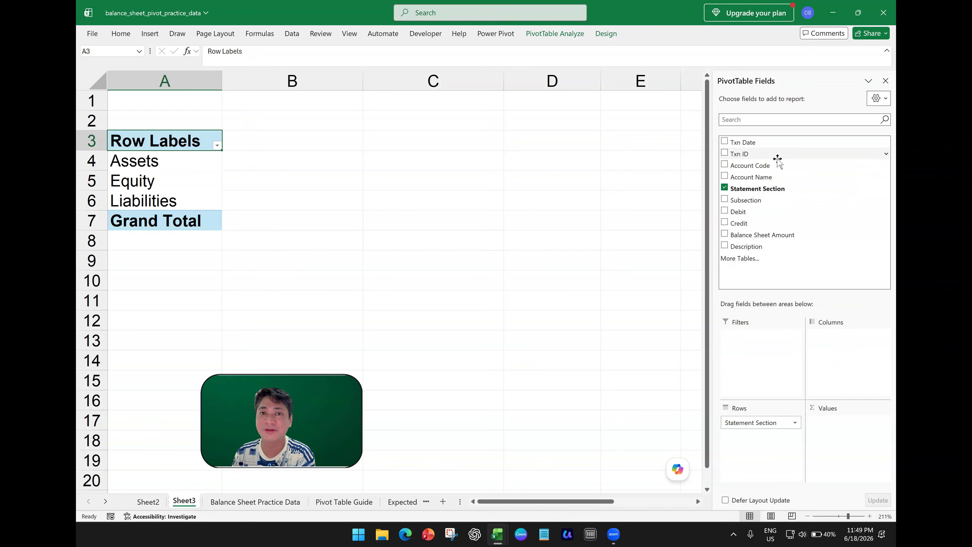
pyautogui.click(795, 424)
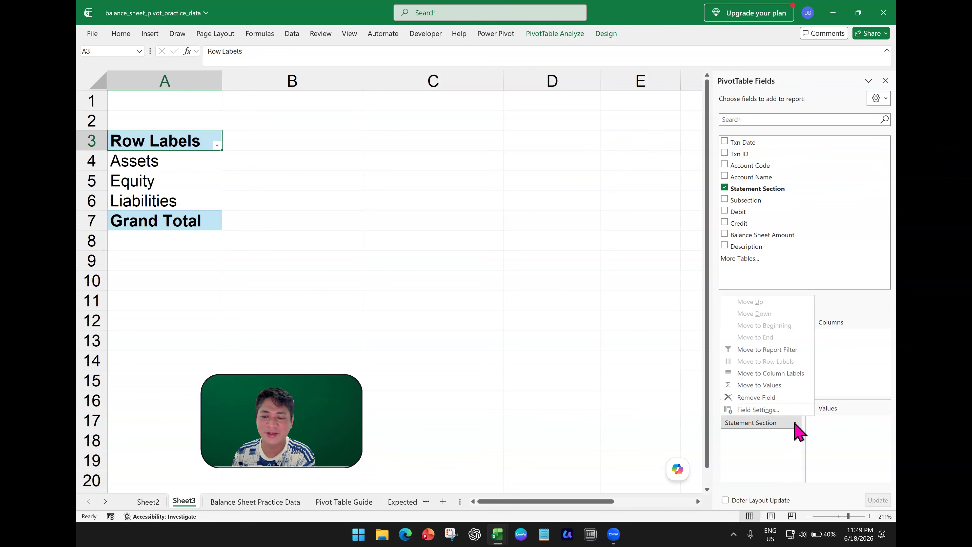
pyautogui.moveTo(780, 423); pyautogui.dragTo(590, 299)
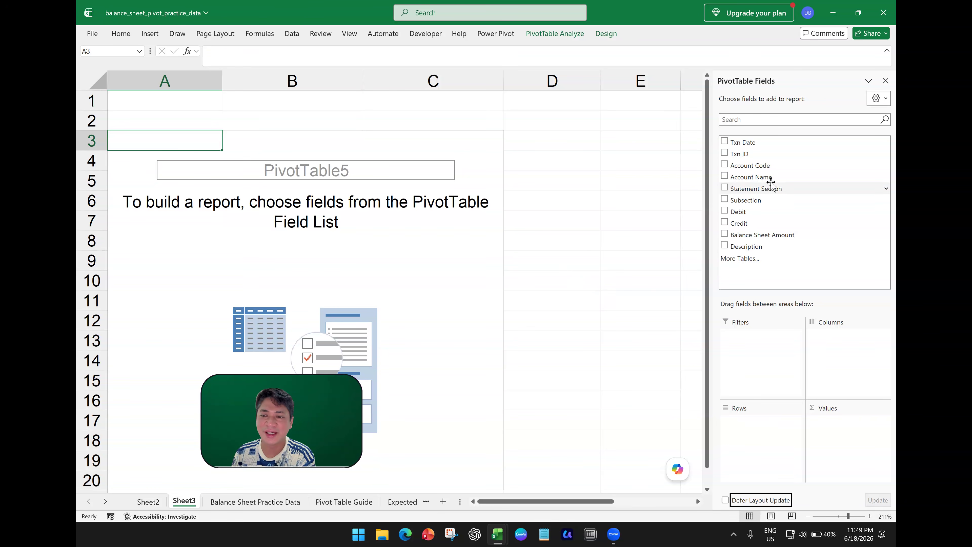
# Step: Add Statement Section, Subsection and Account Name to the PivotTable's rows, nested in that order
pyautogui.moveTo(770, 189); pyautogui.dragTo(765, 452)
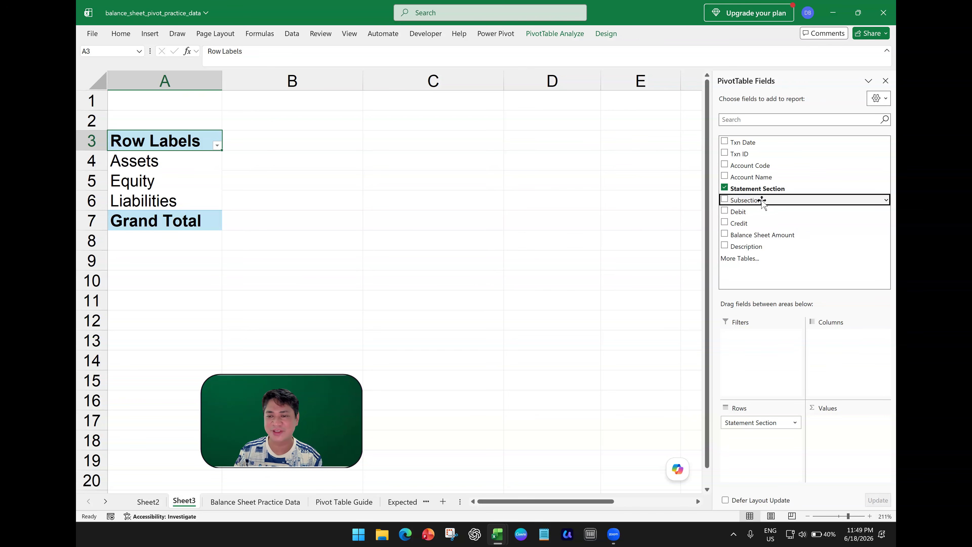
pyautogui.moveTo(762, 202); pyautogui.dragTo(767, 445)
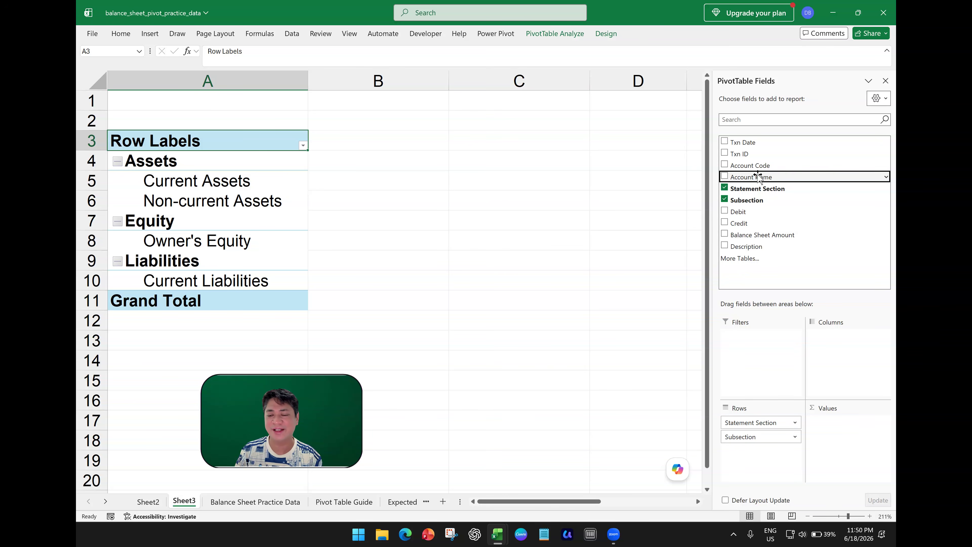
pyautogui.moveTo(757, 177); pyautogui.dragTo(768, 465)
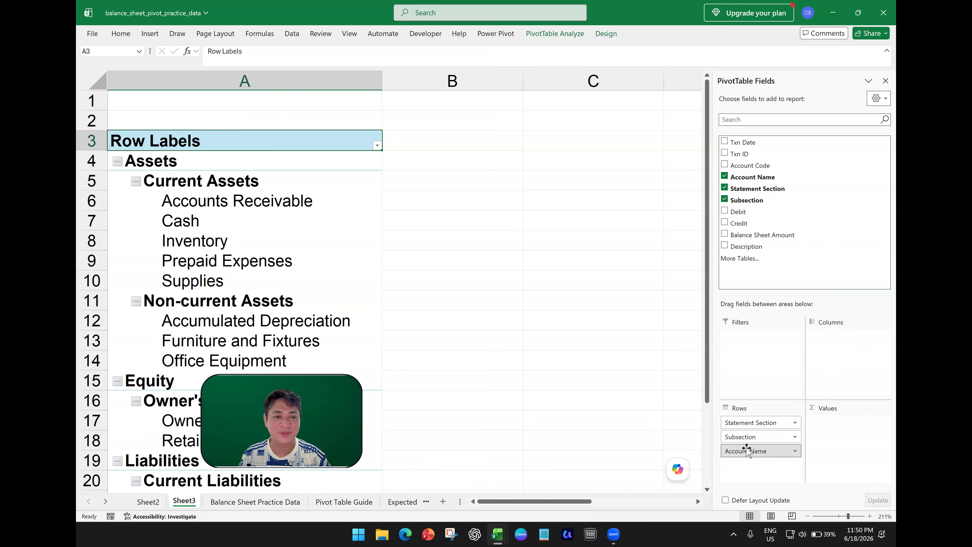
pyautogui.moveTo(748, 452); pyautogui.dragTo(758, 432)
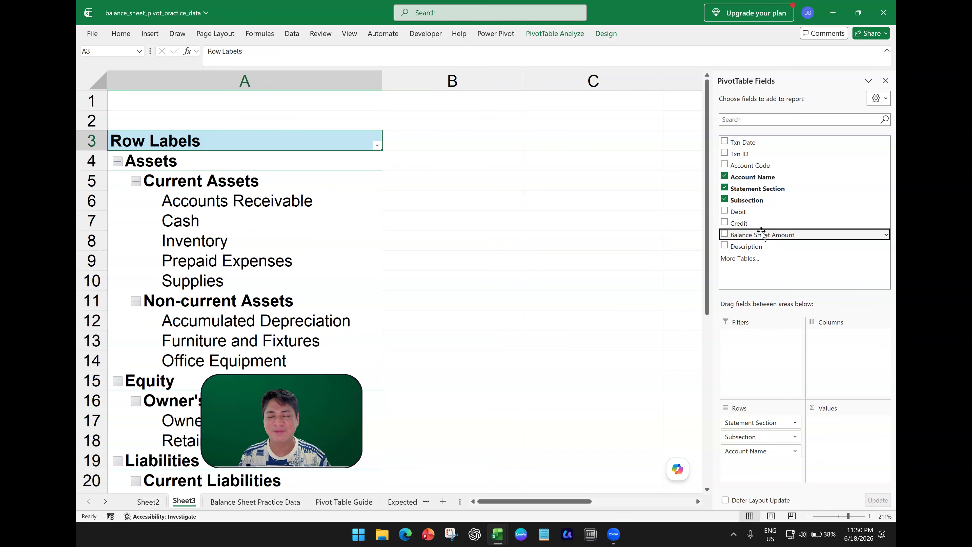
# Step: Add Balance Sheet Amount to the PivotTable's values as a sum
pyautogui.moveTo(761, 233); pyautogui.dragTo(850, 437)
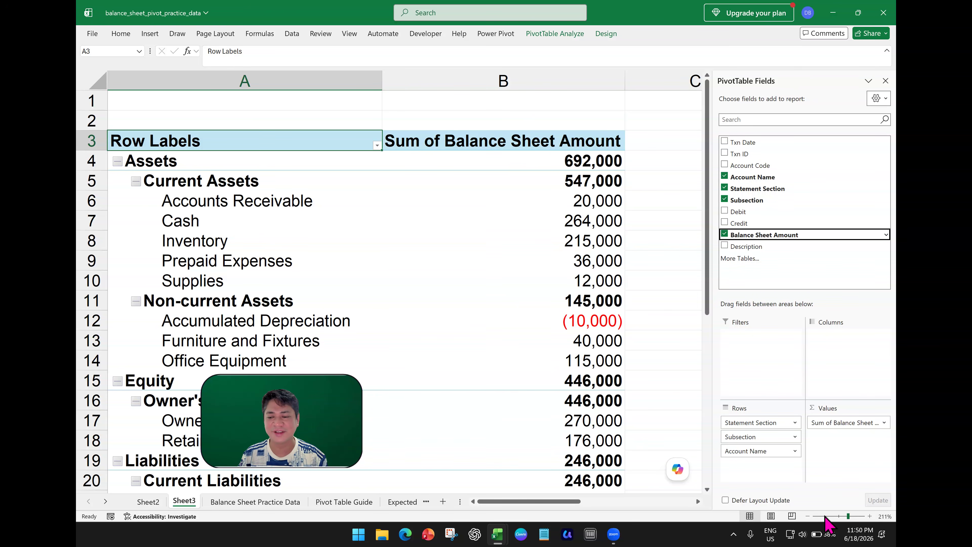
pyautogui.click(835, 516)
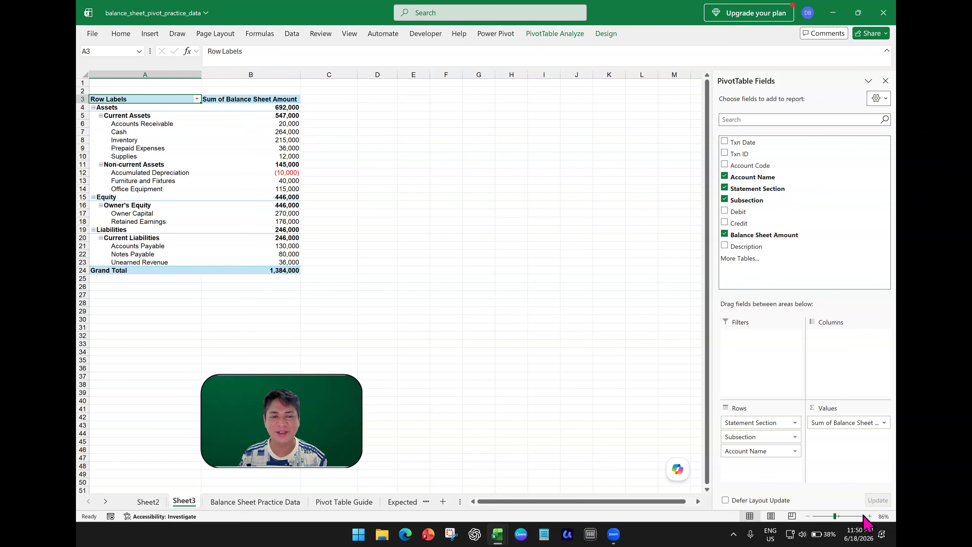
pyautogui.click(846, 517)
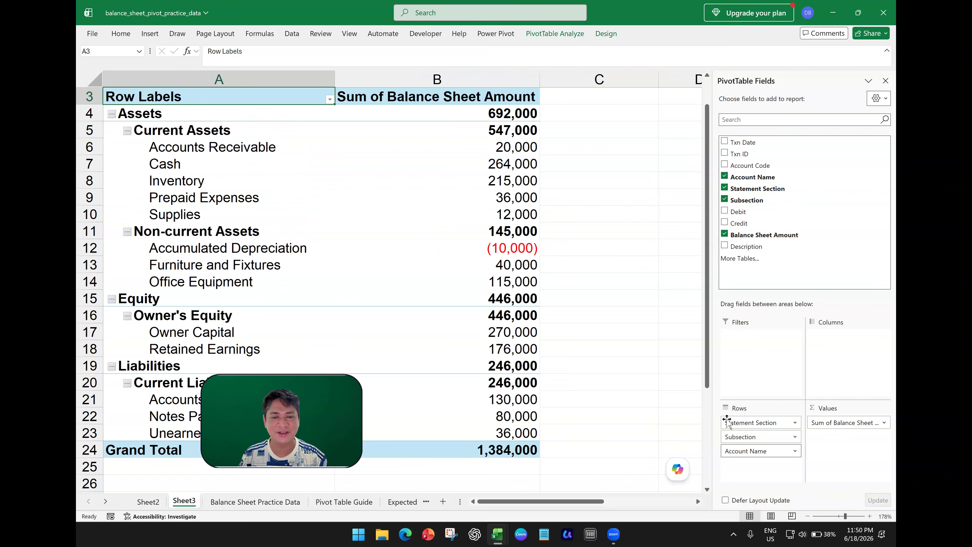
# Step: Compare the Assets total with the combined Equity and Liabilities totals in the PivotTable
pyautogui.click(508, 112)
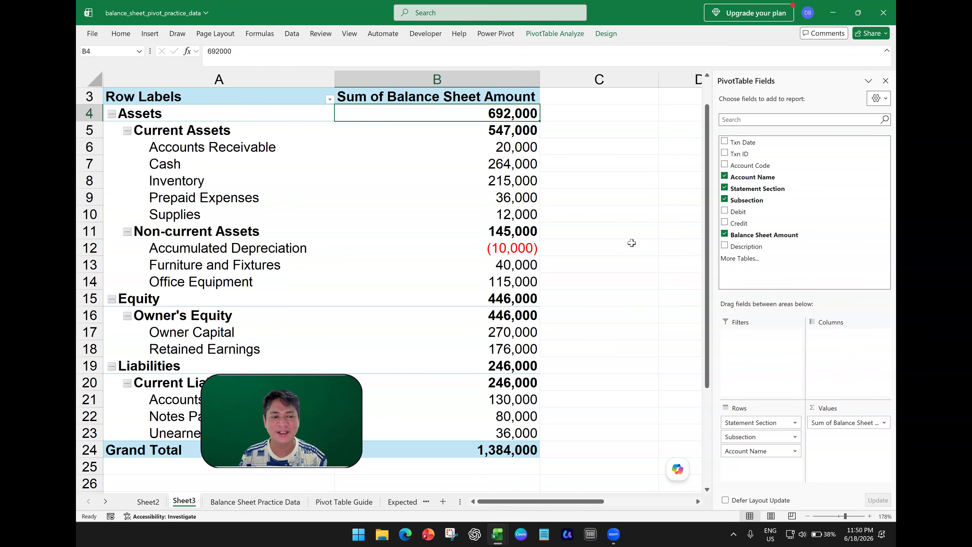
pyautogui.scroll(-1, 631, 243)
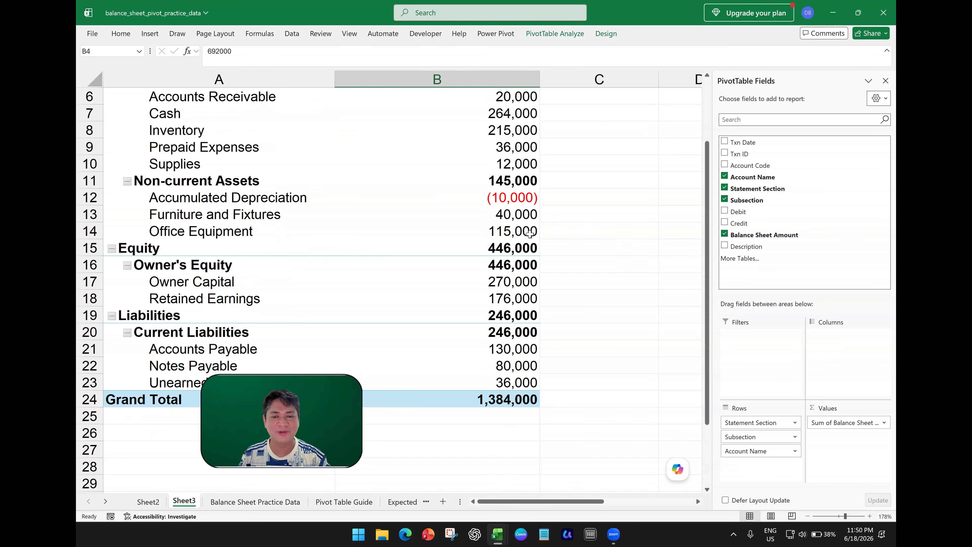
pyautogui.click(507, 248)
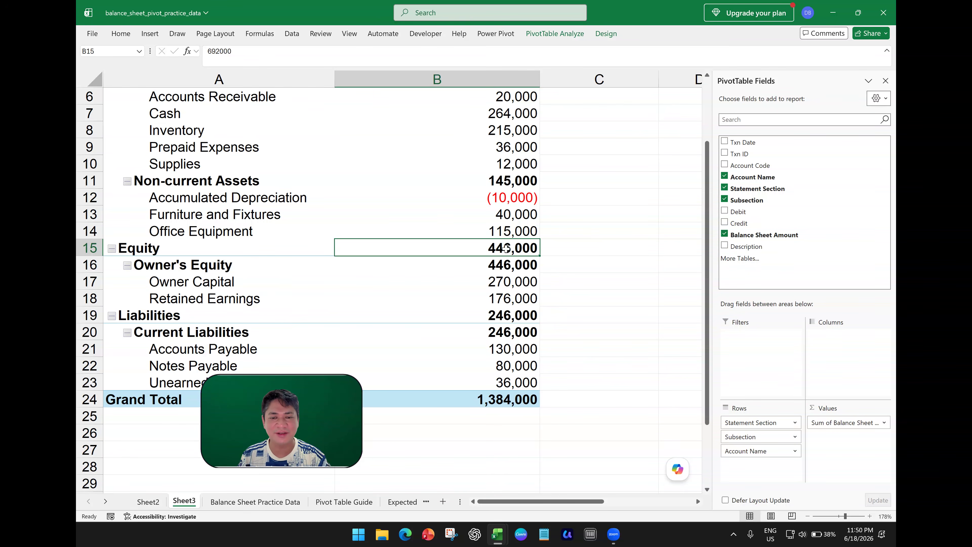
pyautogui.keyDown('ctrl'); pyautogui.click(513, 317); pyautogui.keyUp('ctrl')
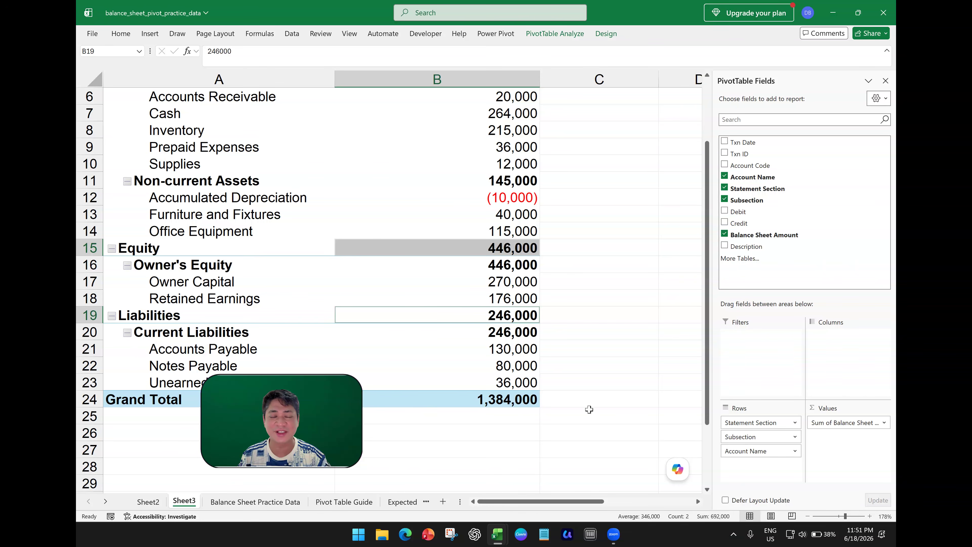
pyautogui.scroll(2, 459, 268)
pyautogui.click(450, 239)
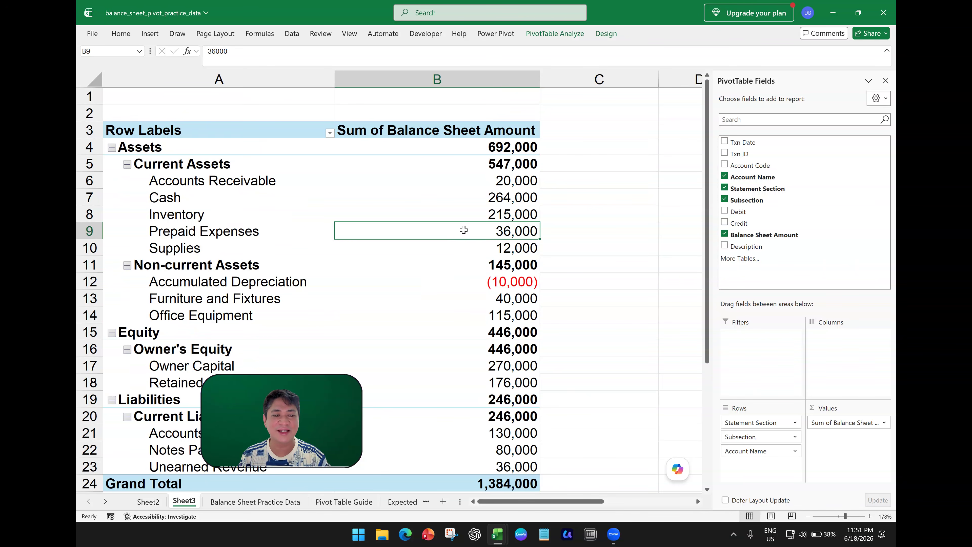
pyautogui.scroll(-1, 464, 230)
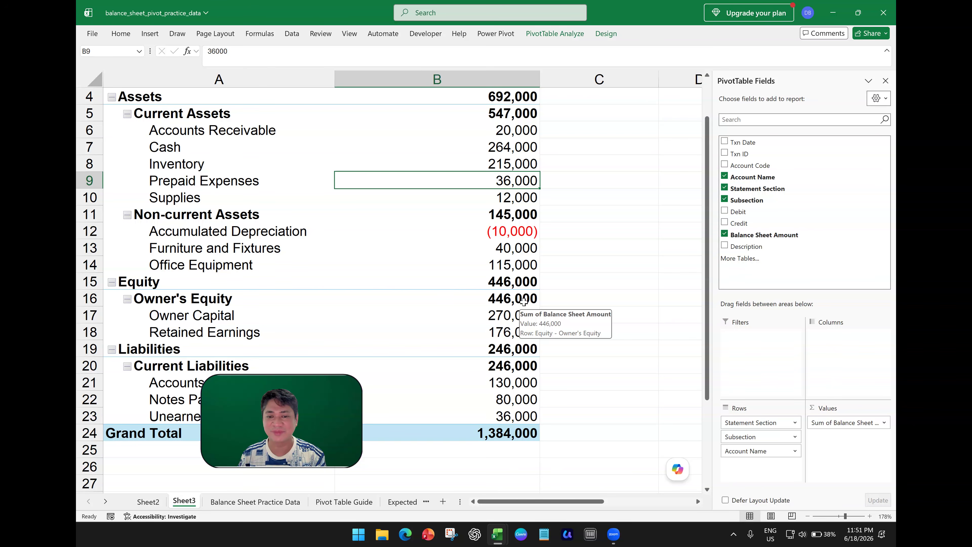
pyautogui.scroll(1, 524, 296)
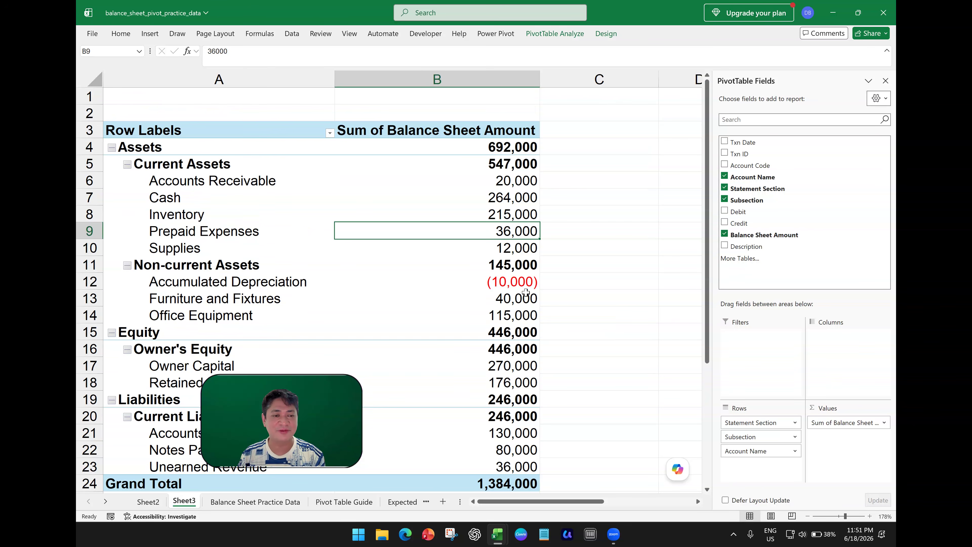
pyautogui.keyDown('ctrl'); pyautogui.scroll(-1, 540, 265); pyautogui.keyUp('ctrl')
pyautogui.keyDown('ctrl'); pyautogui.scroll(-2, 540, 265); pyautogui.keyUp('ctrl')
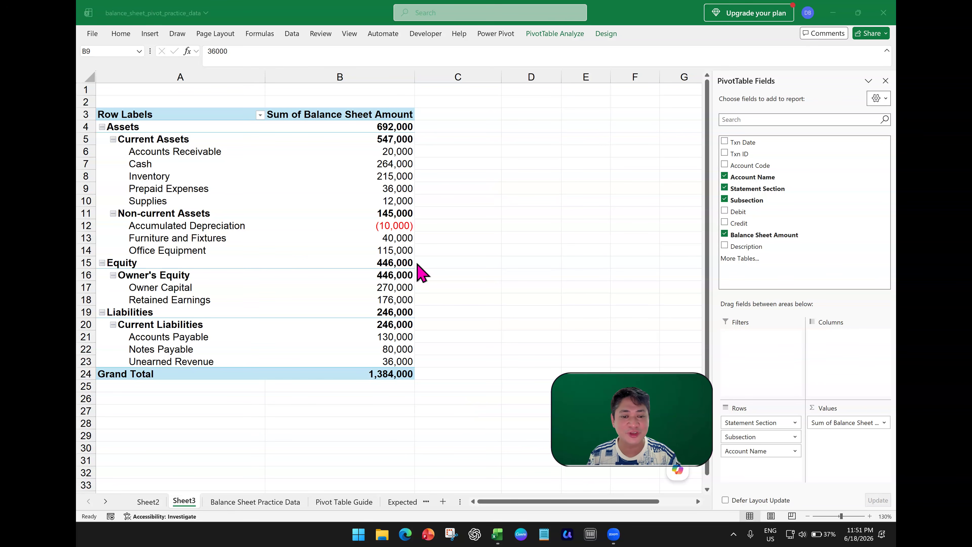
# Step: Drill into the transactions behind Prepaid Expenses, and return to the Equity and Liabilities totals on Sheet3
pyautogui.doubleClick(397, 264)
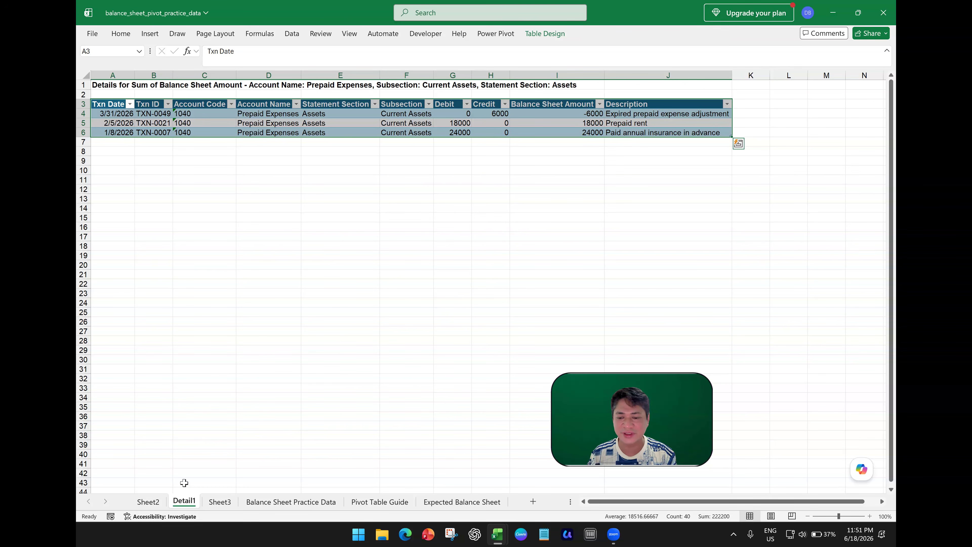
pyautogui.click(221, 503)
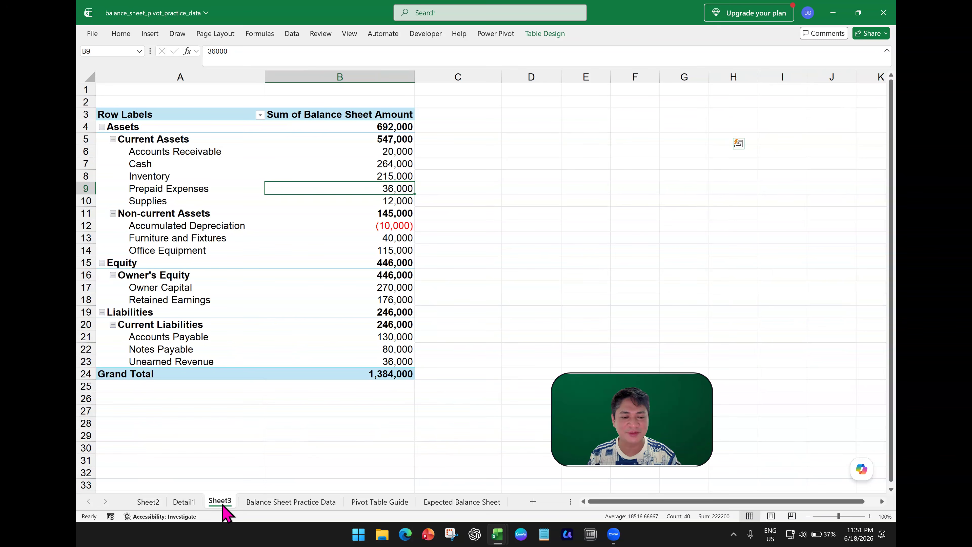
pyautogui.click(385, 262)
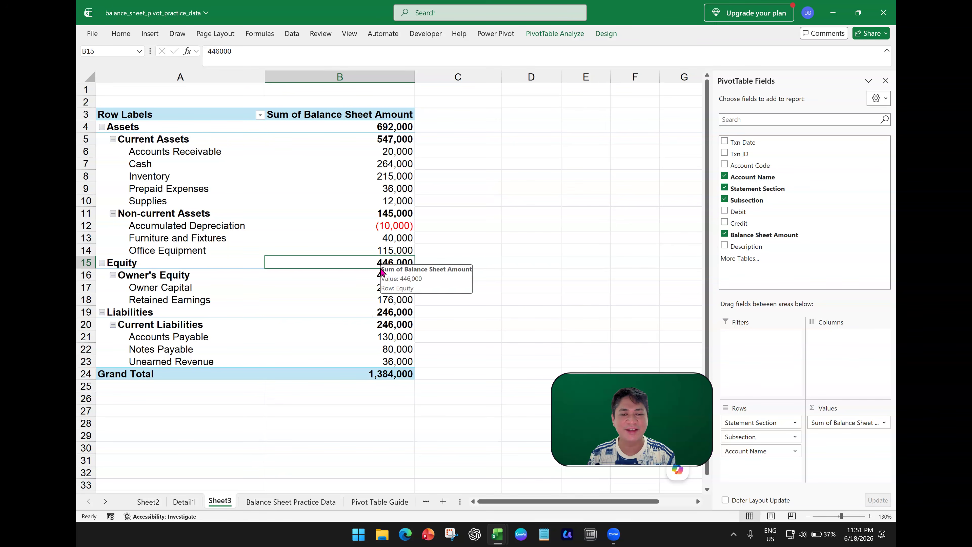
pyautogui.click(366, 314)
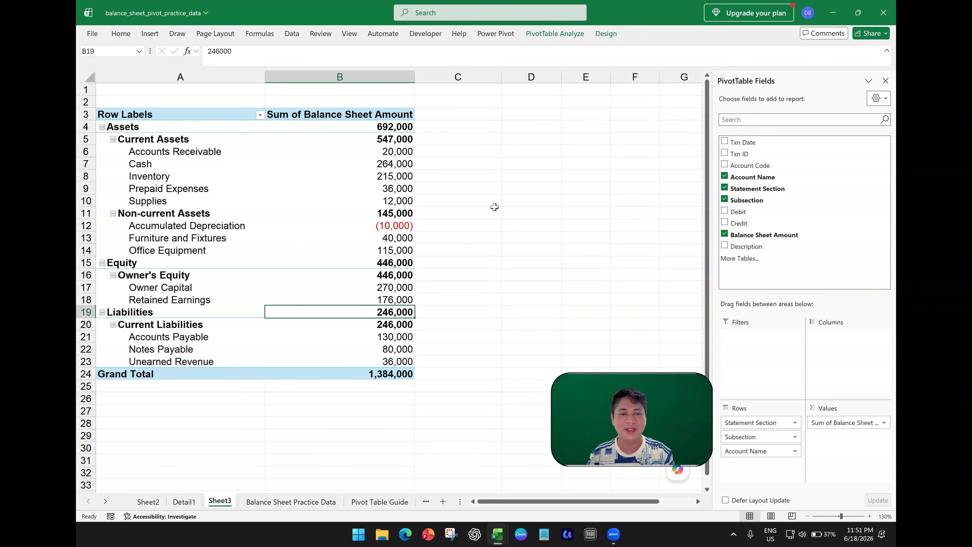
# Step: Group the Equity and Liabilities statement sections together in the PivotTable's row labels
pyautogui.click(128, 264)
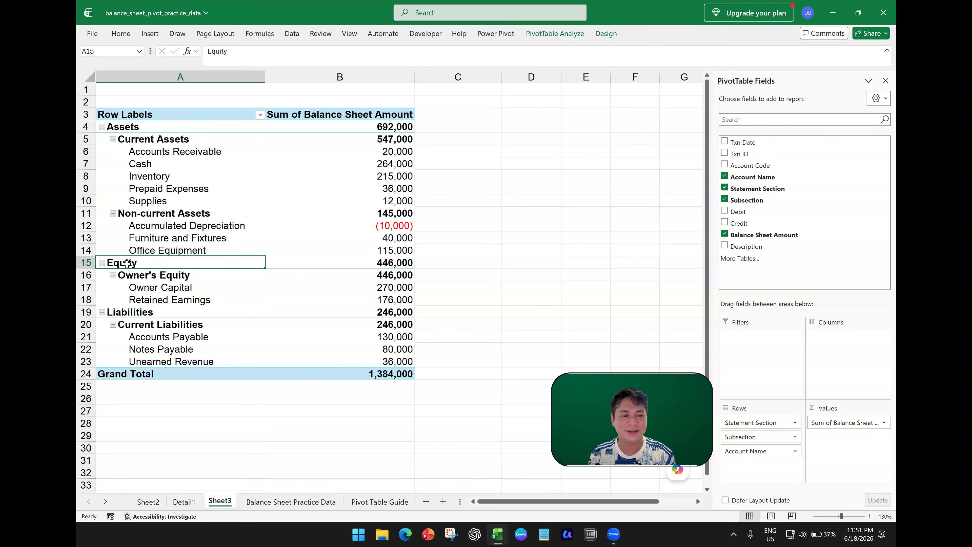
pyautogui.moveTo(127, 273); pyautogui.dragTo(131, 307)
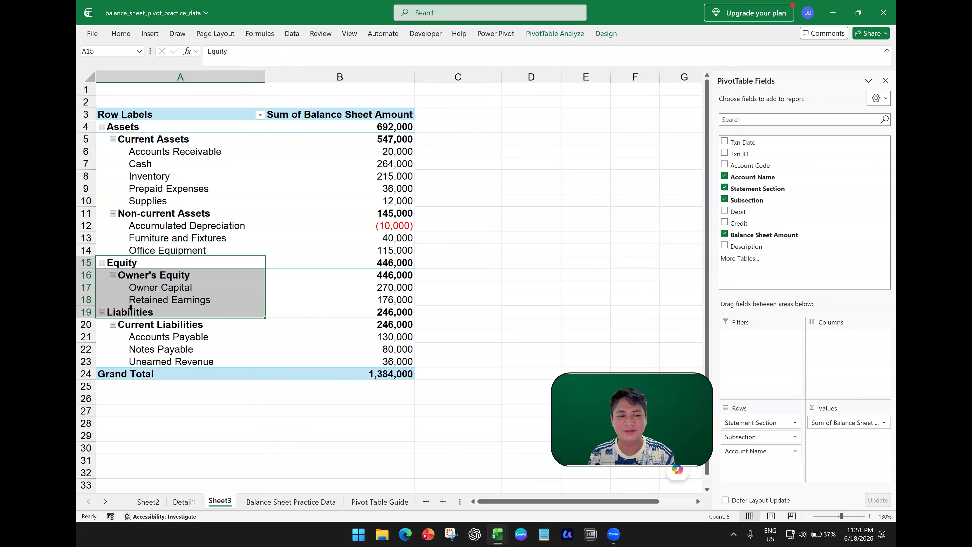
pyautogui.click(332, 295)
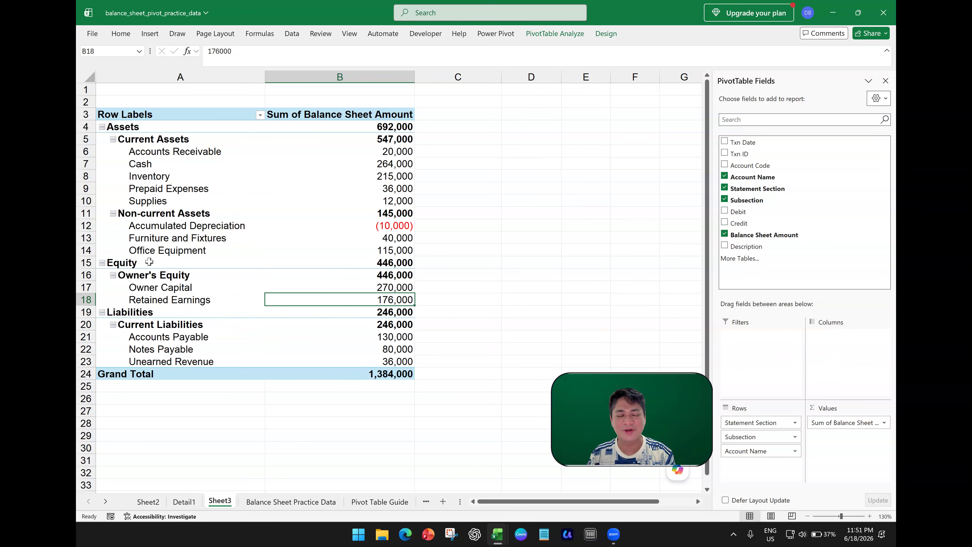
pyautogui.moveTo(149, 262); pyautogui.dragTo(148, 312)
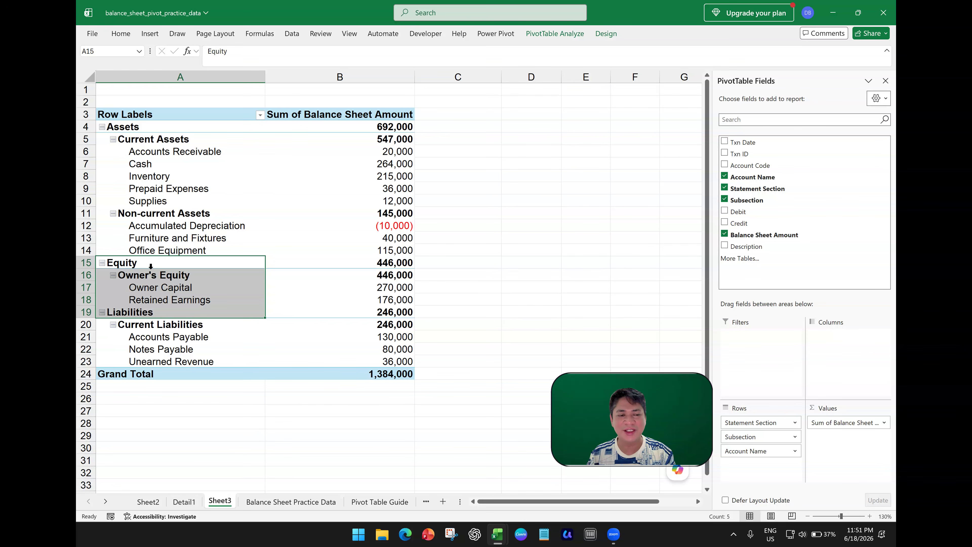
pyautogui.moveTo(152, 264); pyautogui.dragTo(148, 308)
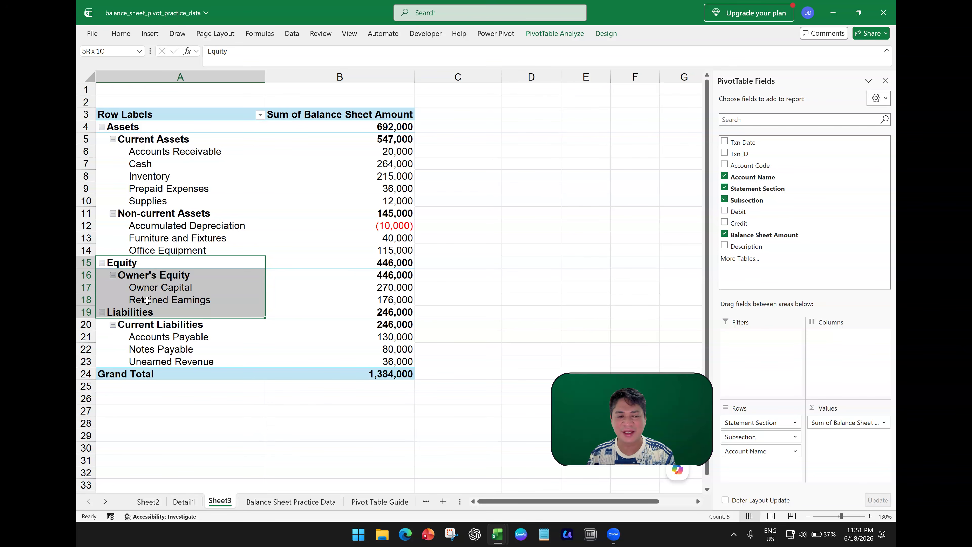
pyautogui.click(151, 263)
pyautogui.moveTo(151, 264); pyautogui.dragTo(146, 312)
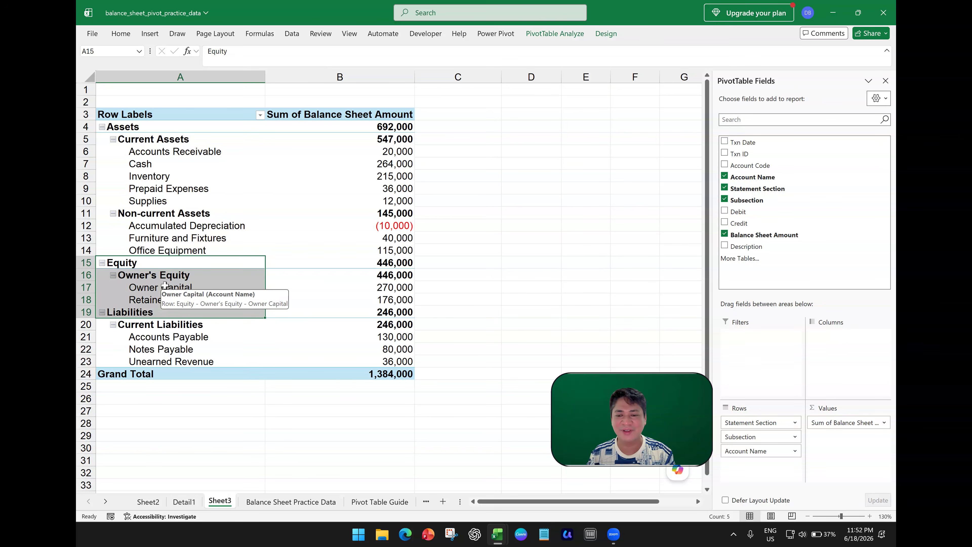
pyautogui.moveTo(121, 264); pyautogui.dragTo(121, 306)
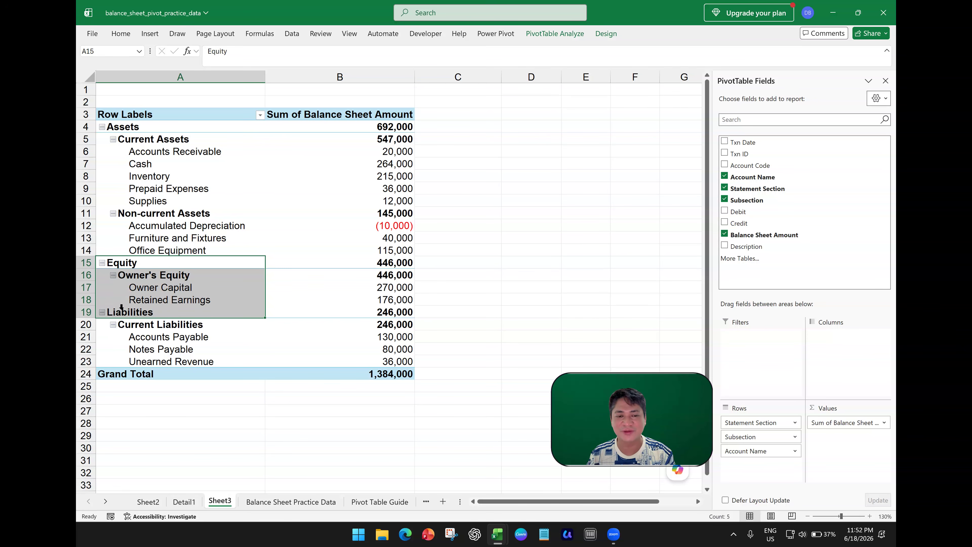
pyautogui.rightClick(152, 265)
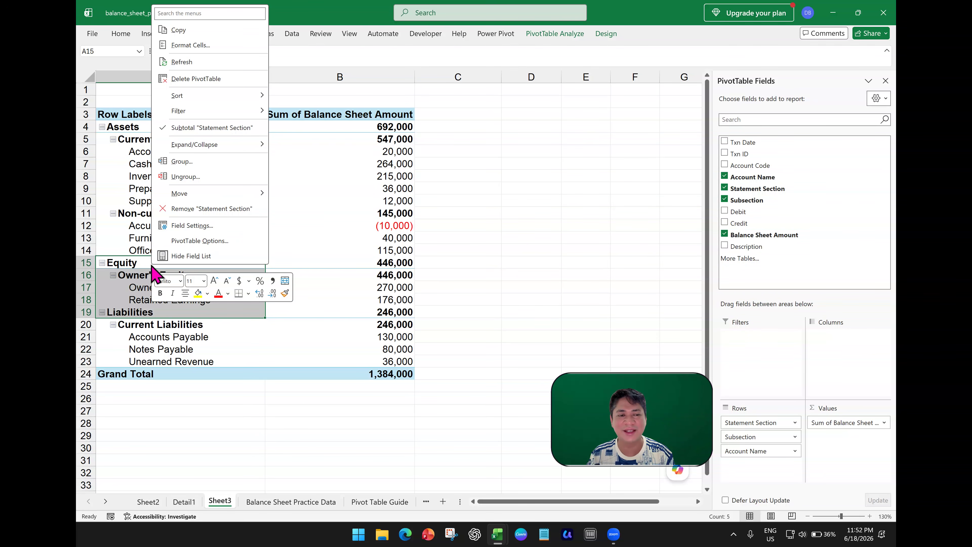
pyautogui.click(181, 162)
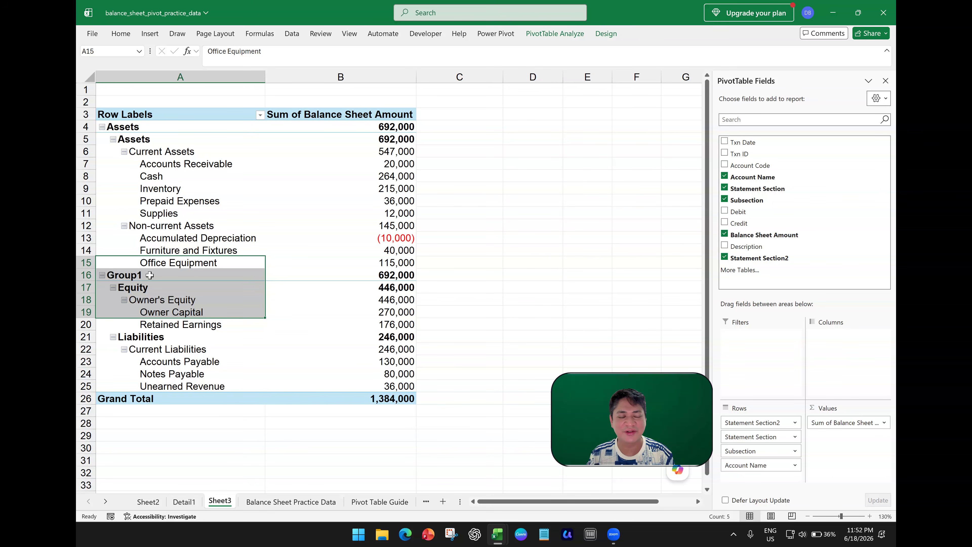
# Step: Compare the combined Equity and Liabilities group total with the Assets total and review the Grand Total row
pyautogui.click(149, 275)
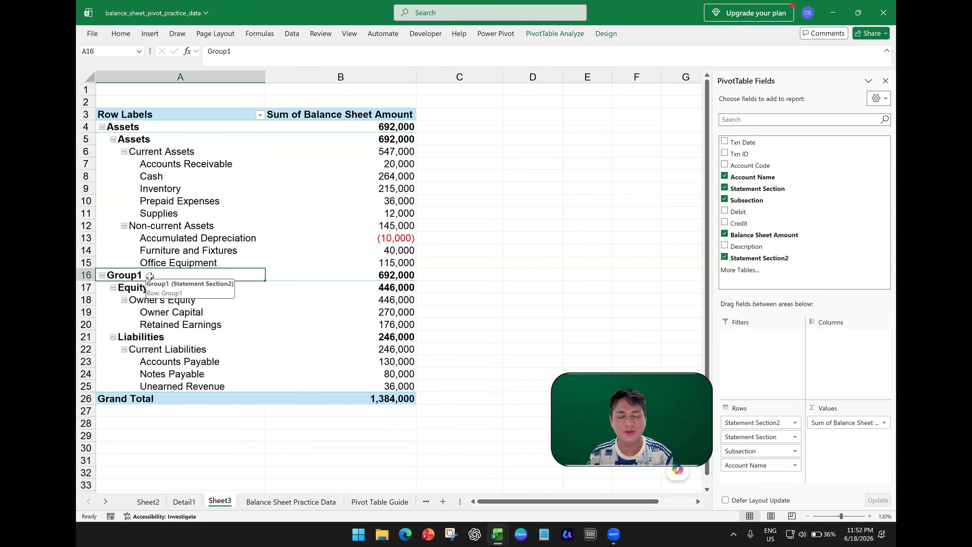
pyautogui.click(90, 275)
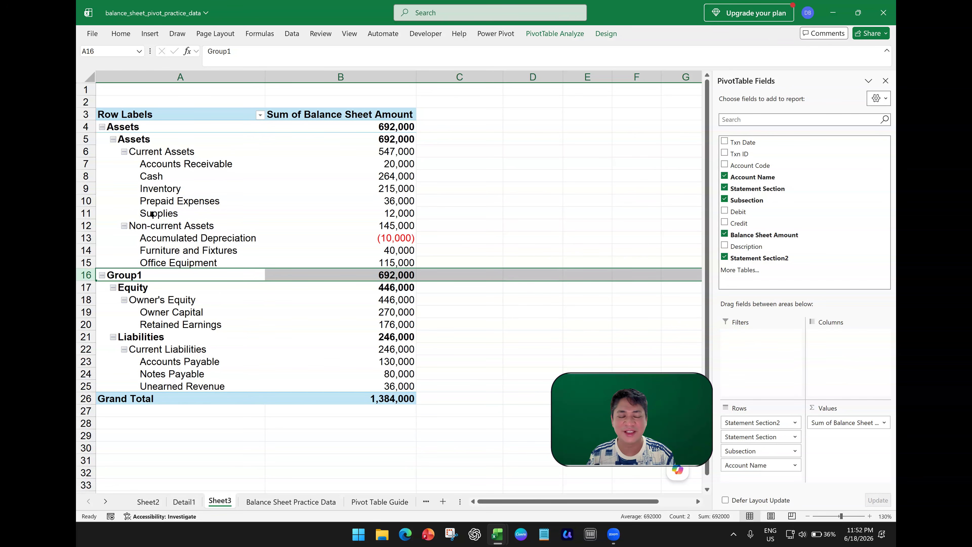
pyautogui.click(84, 126)
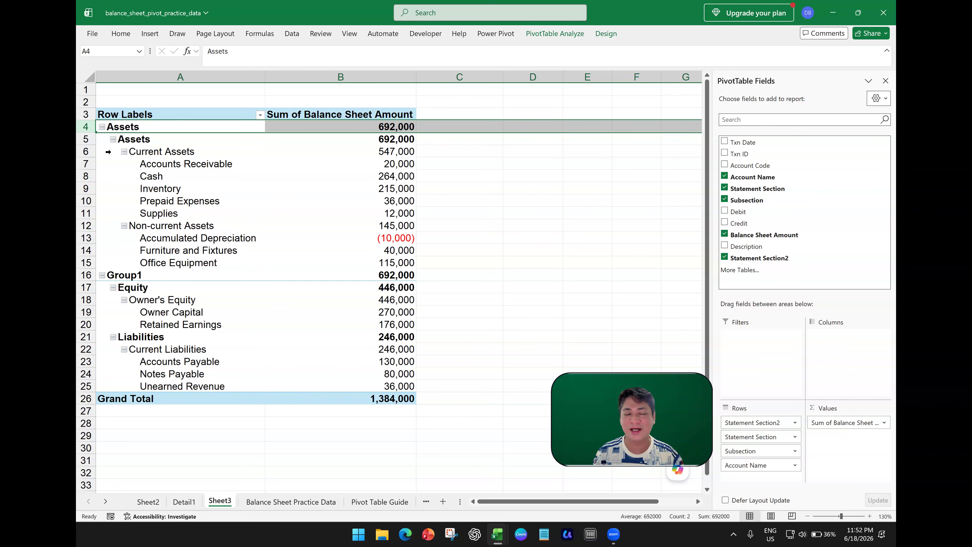
pyautogui.click(130, 128)
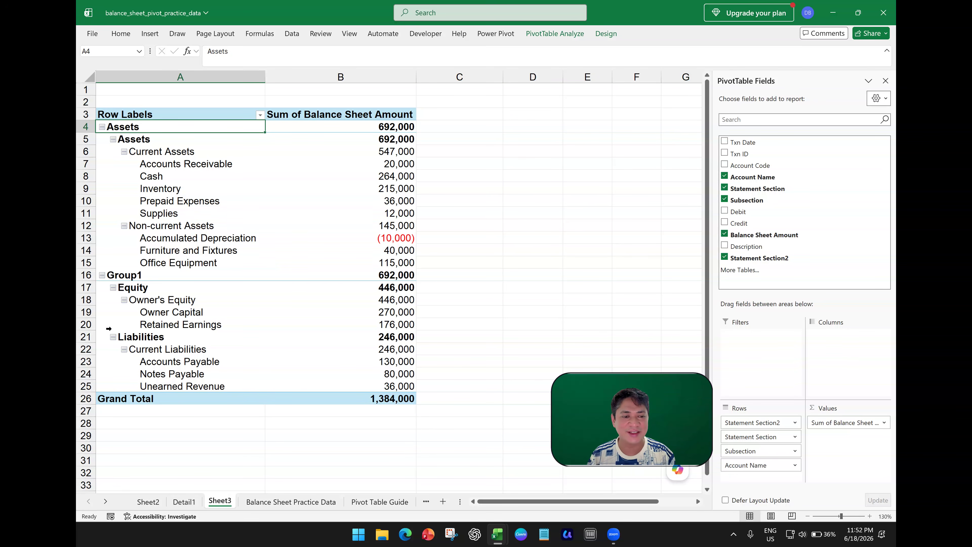
pyautogui.click(146, 275)
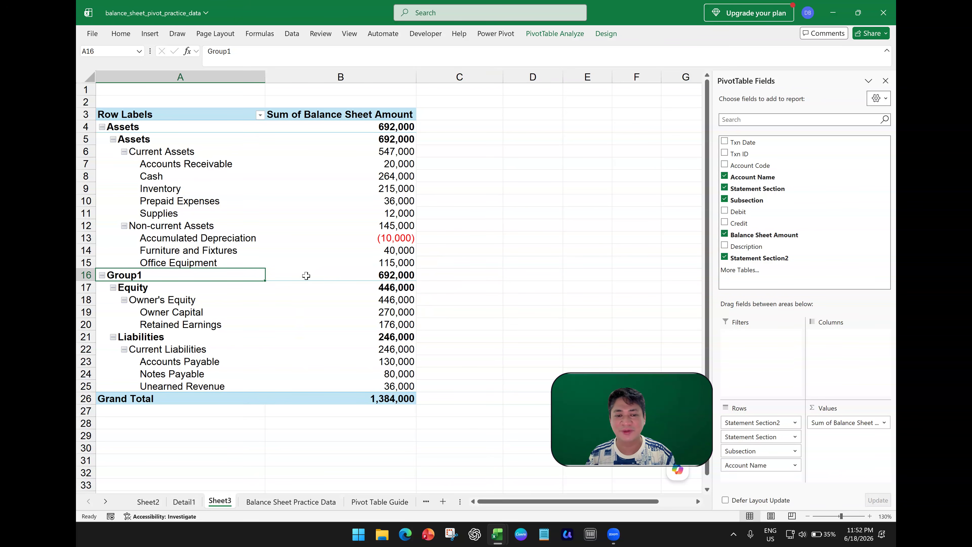
pyautogui.click(88, 274)
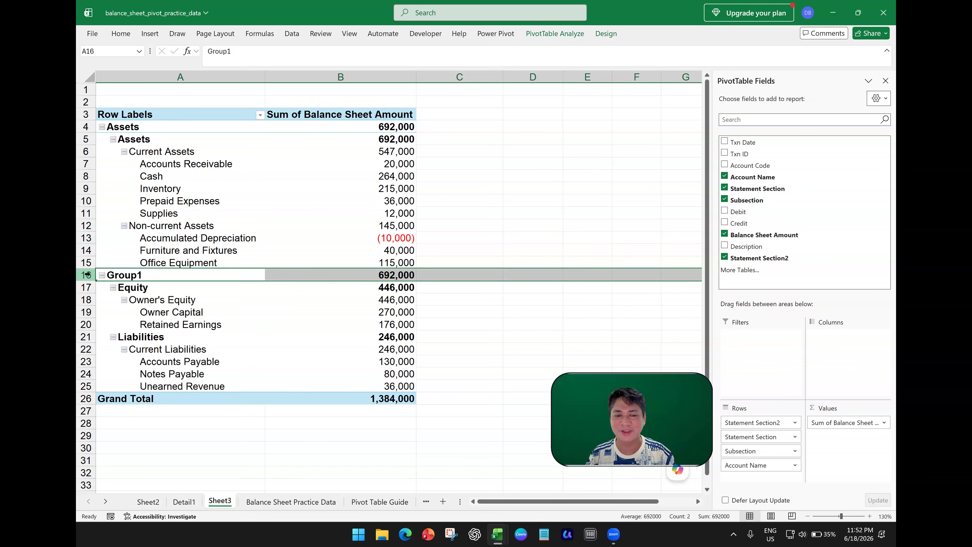
pyautogui.click(86, 399)
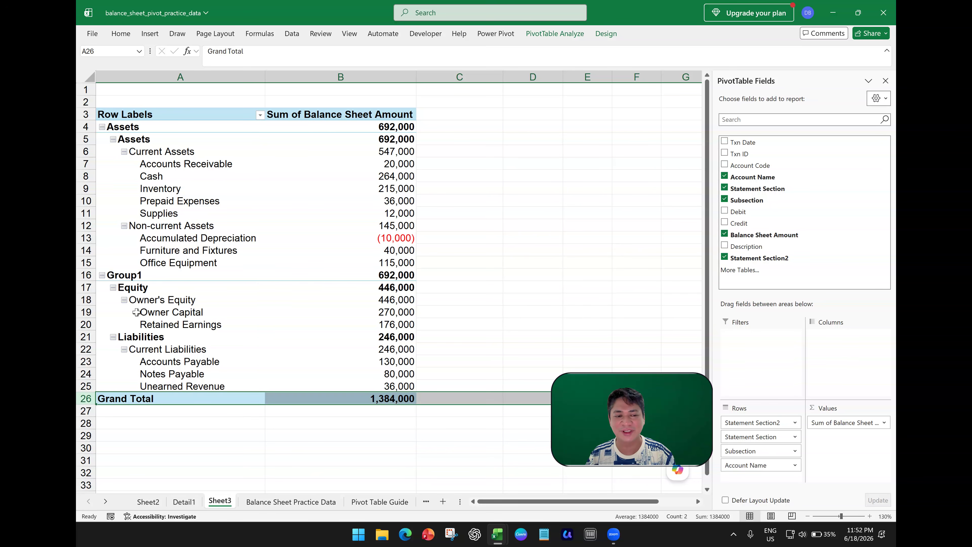
pyautogui.click(139, 277)
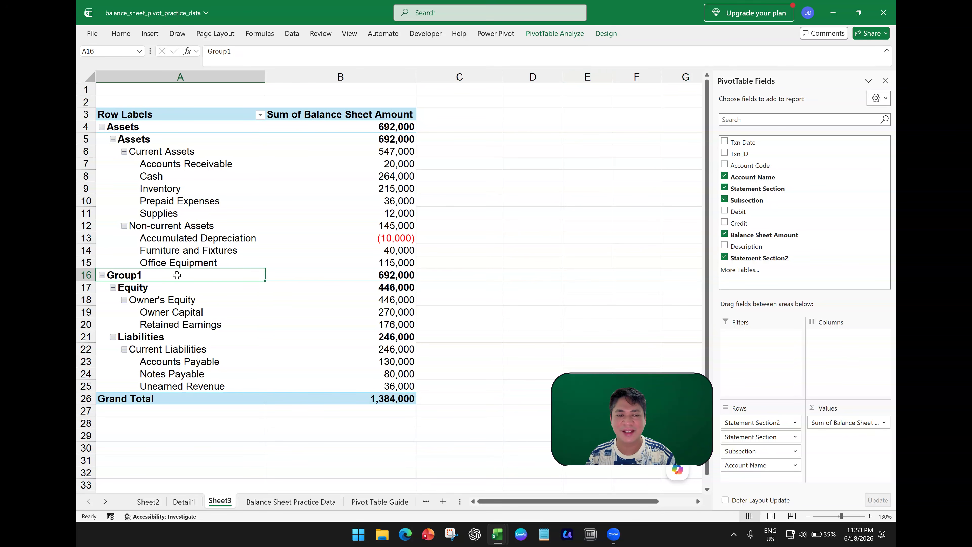
# Step: Show all PivotTable subtotals at the bottom of each group
pyautogui.click(604, 38)
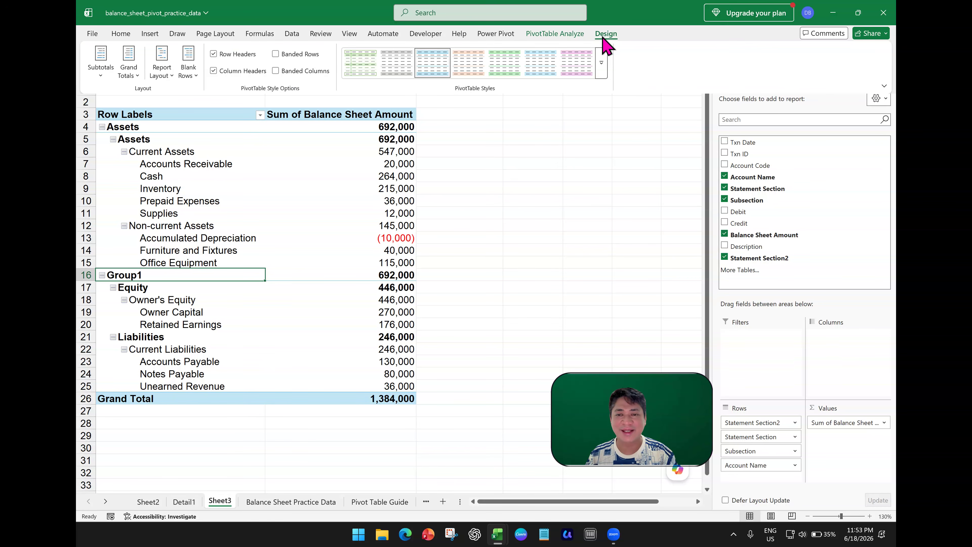
pyautogui.click(105, 76)
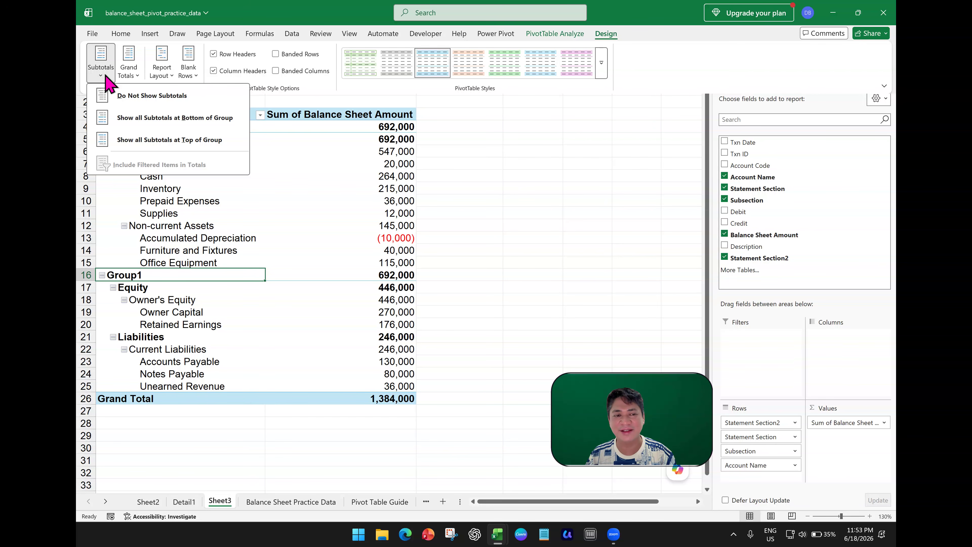
pyautogui.click(189, 118)
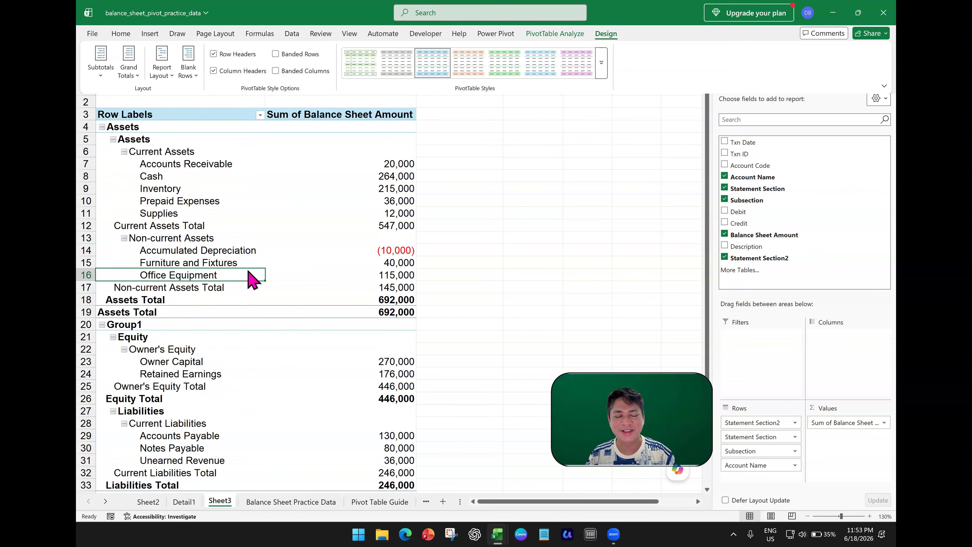
# Step: Review the Assets, Equity and Liabilities subtotals down to the Grand Total, ending on the Group1 label
pyautogui.scroll(-1, 517, 261)
pyautogui.scroll(-1, 516, 260)
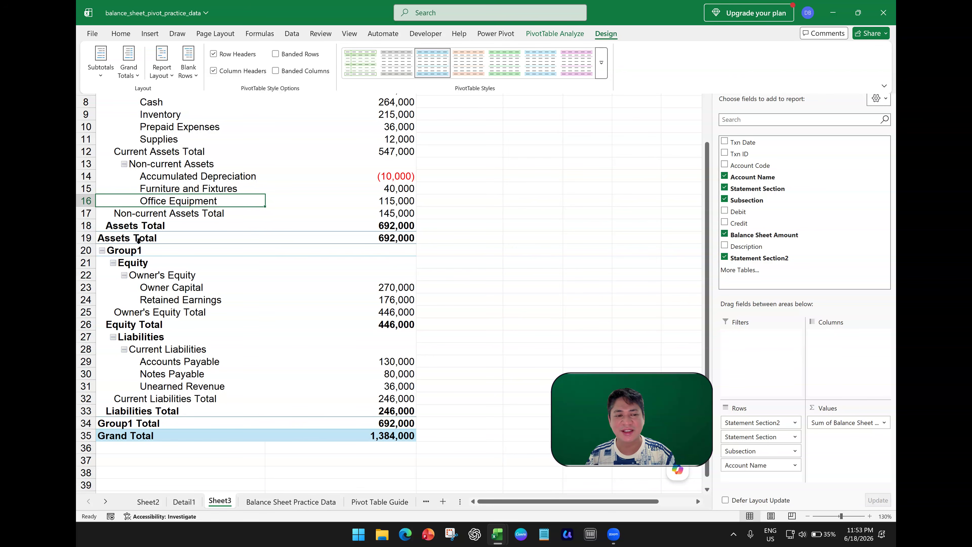
pyautogui.click(90, 324)
pyautogui.scroll(-1, 91, 329)
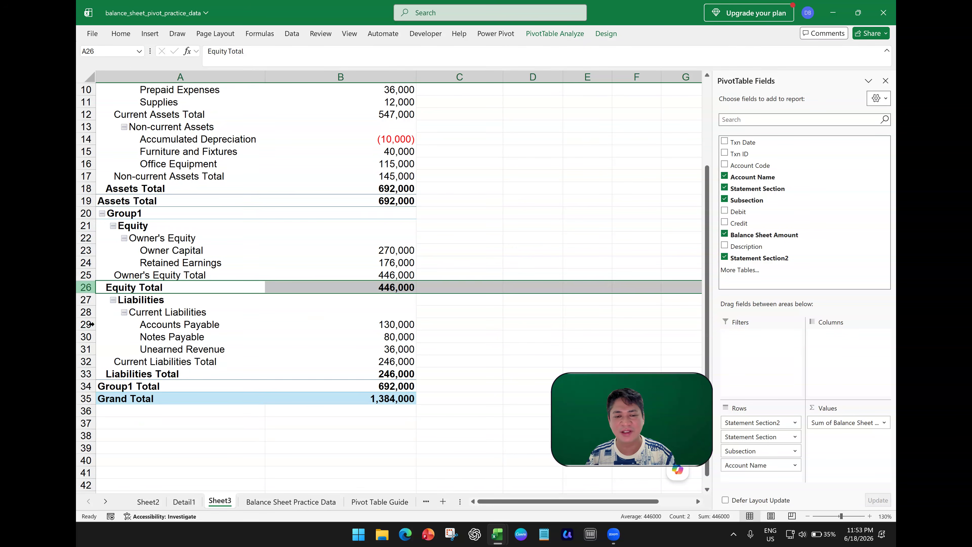
pyautogui.click(91, 373)
pyautogui.click(222, 256)
pyautogui.click(259, 215)
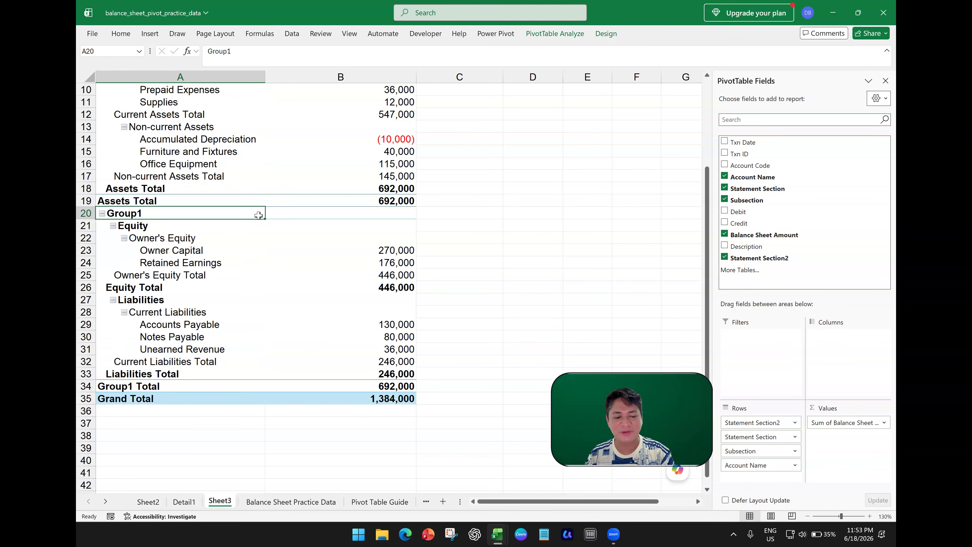
# Step: Undo the bottom placement of the subtotals and inspect the Equity, Liabilities and Group1 rows with their totals at the top
pyautogui.hotkey('ctrl', 'z')
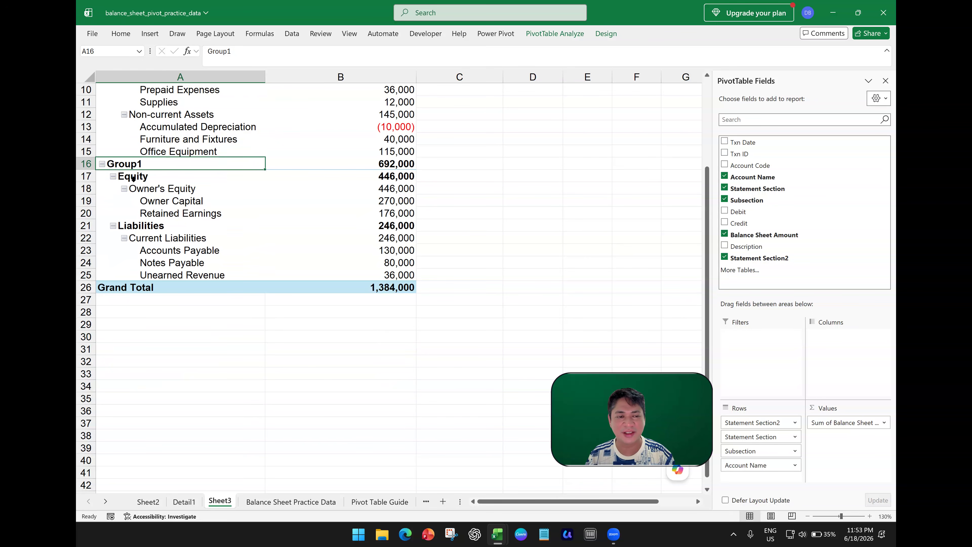
pyautogui.click(90, 176)
pyautogui.click(82, 225)
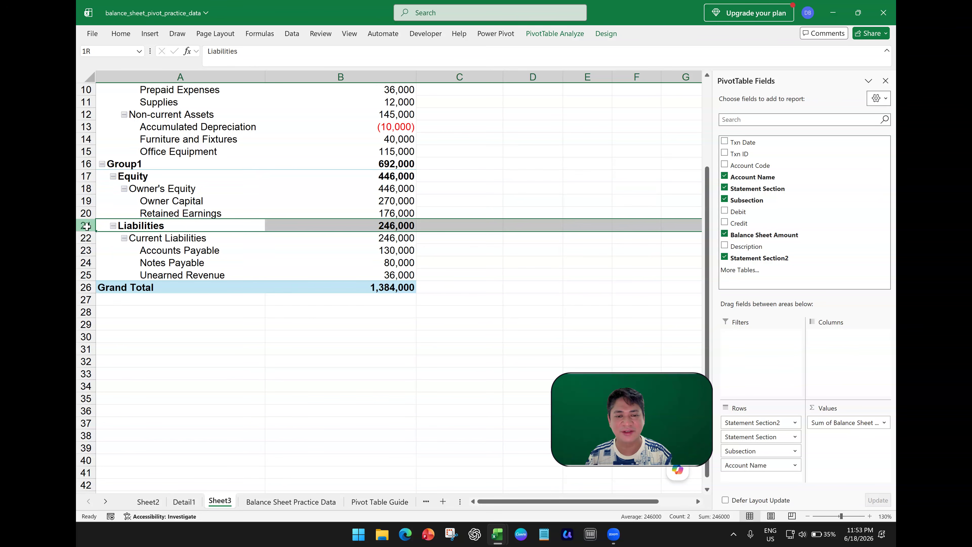
pyautogui.click(153, 177)
pyautogui.click(140, 165)
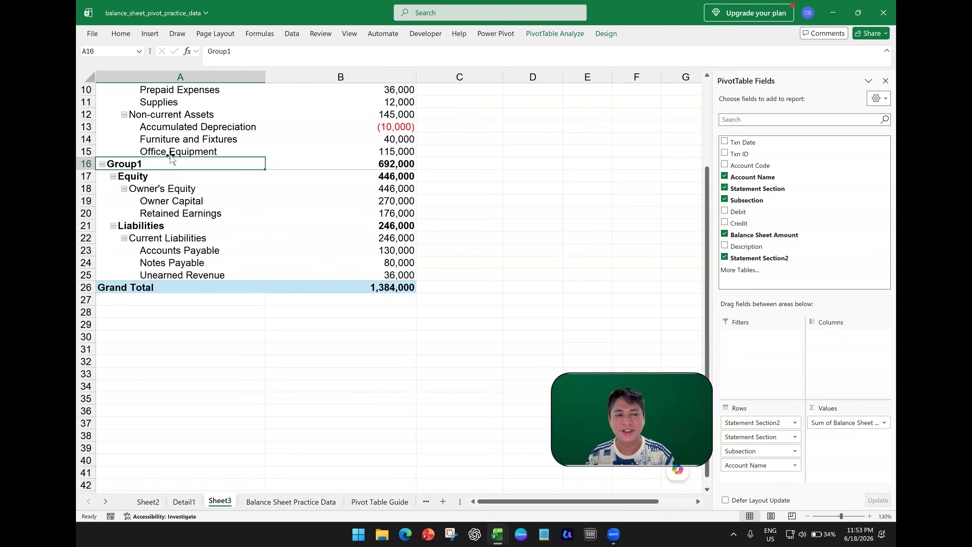
# Step: Show all subtotals at the bottom of each group again and check the report up to its header row
pyautogui.click(606, 35)
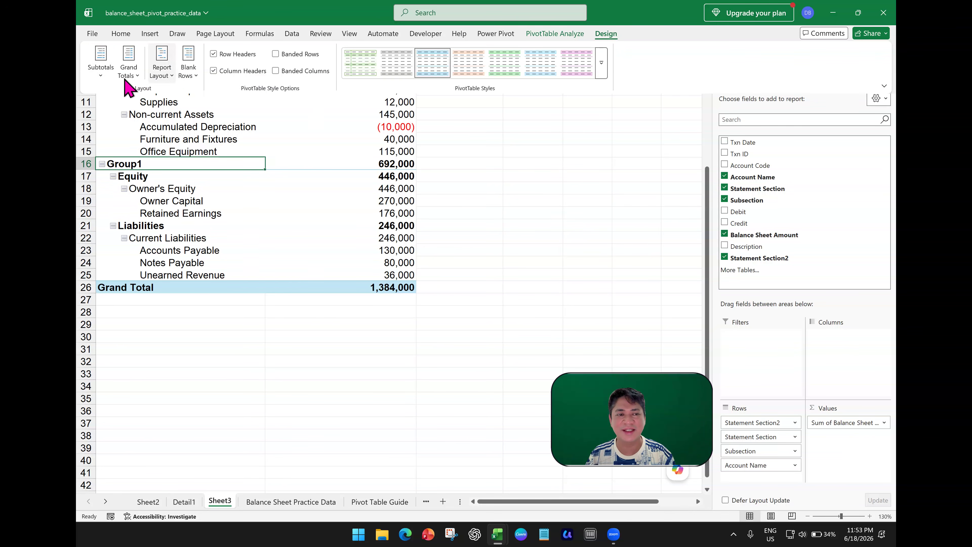
pyautogui.click(101, 61)
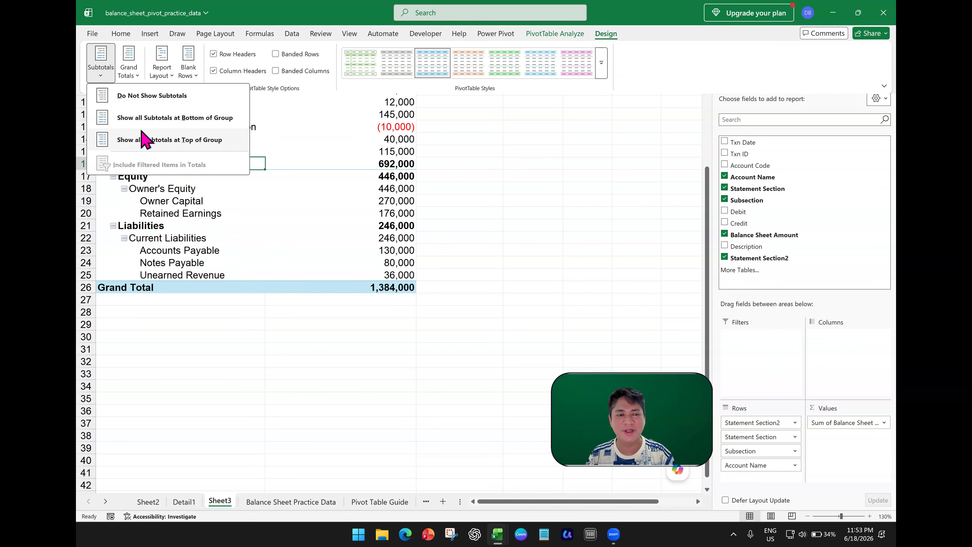
pyautogui.click(155, 119)
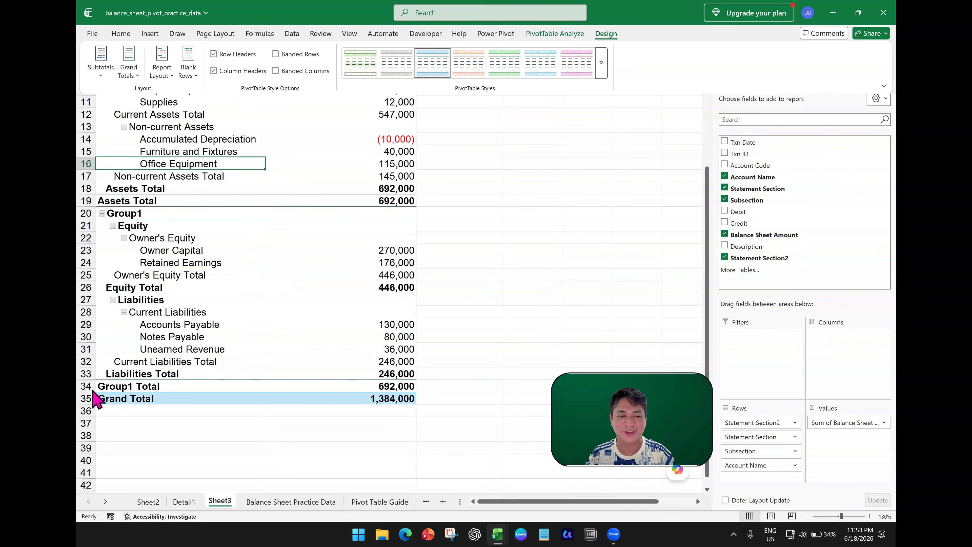
pyautogui.scroll(2, 228, 313)
pyautogui.scroll(1, 228, 313)
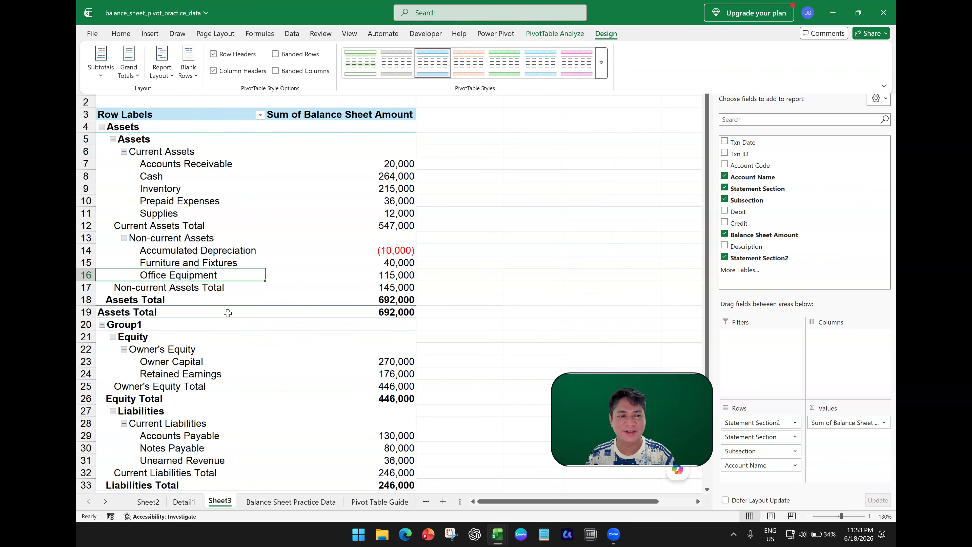
# Step: Rename the Group1 Total label in A34 as "Equity + Liability"
pyautogui.scroll(-3, 228, 313)
pyautogui.click(120, 387)
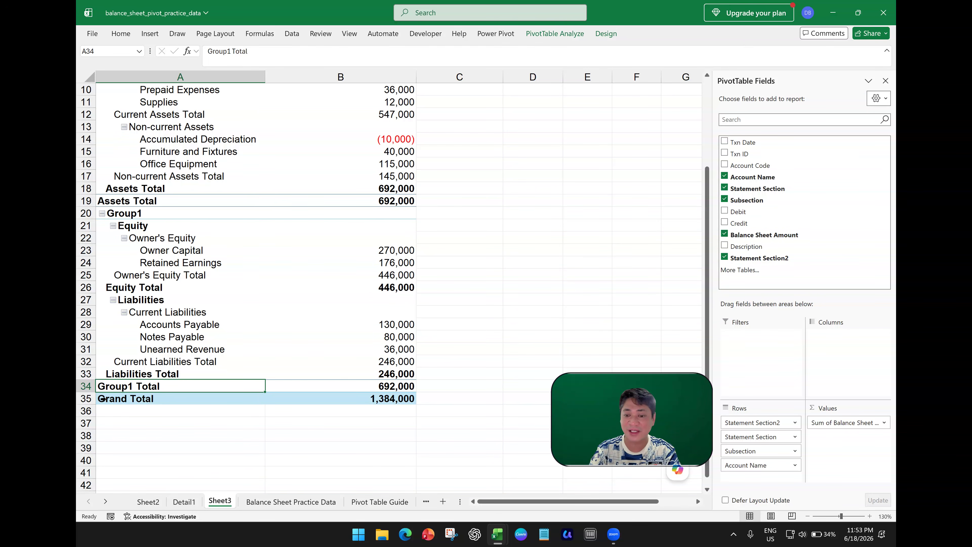
pyautogui.write('Equity')
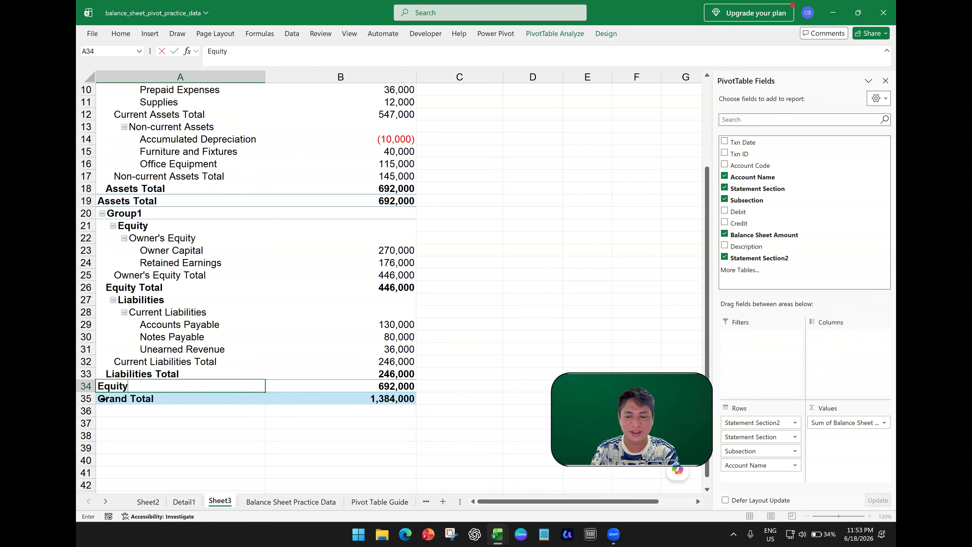
pyautogui.write(' +')
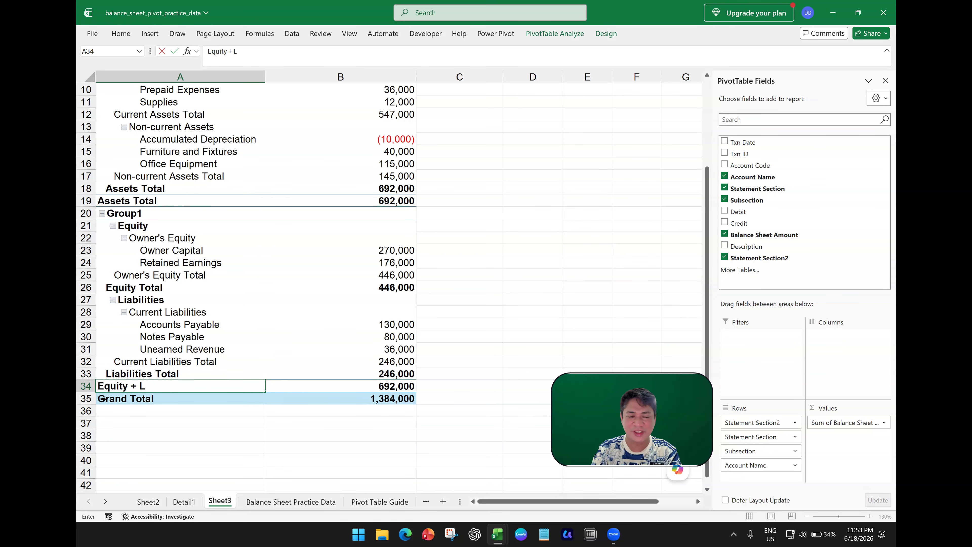
pyautogui.write(' Liability')
pyautogui.press('Return')
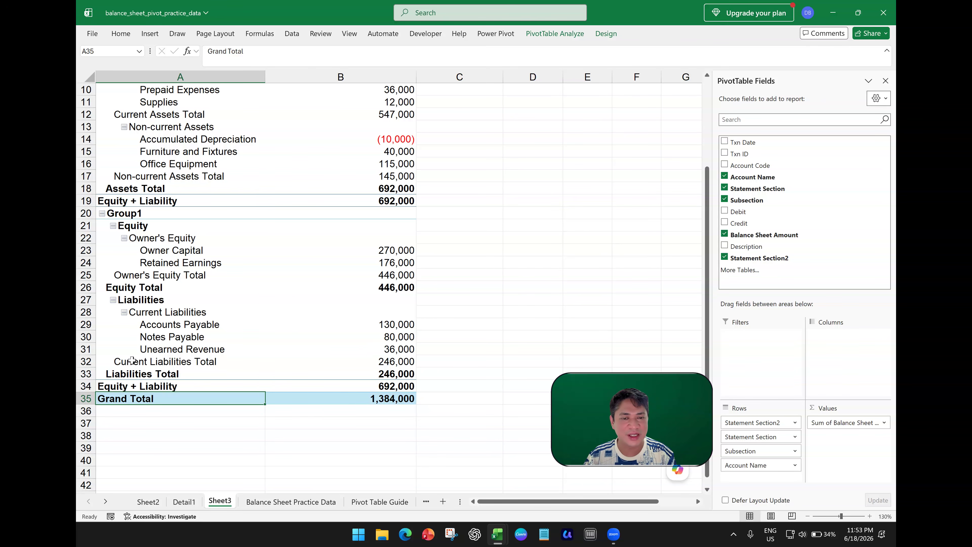
# Step: Inspect the Equity + Liability rows 34 and 19 and the Equity rows beneath the Group1 label
pyautogui.click(83, 387)
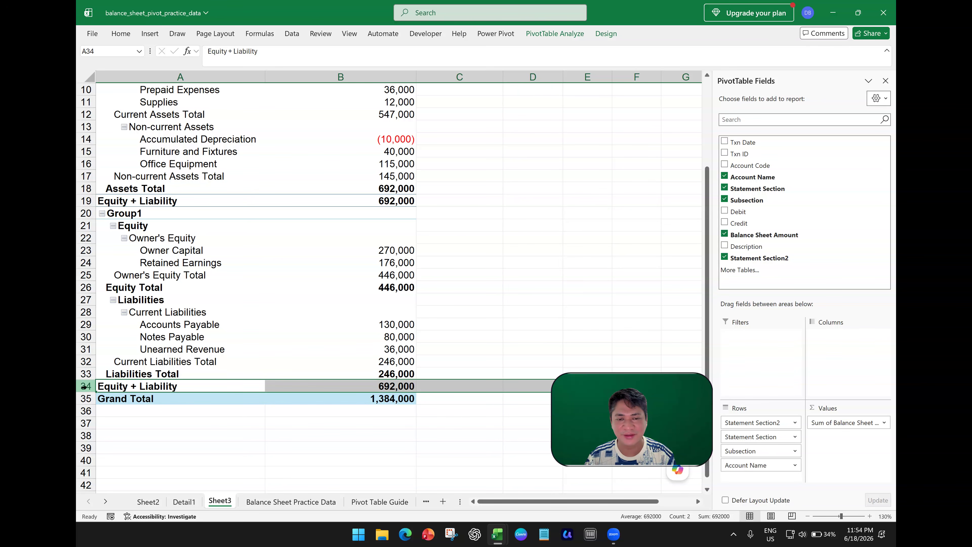
pyautogui.click(202, 280)
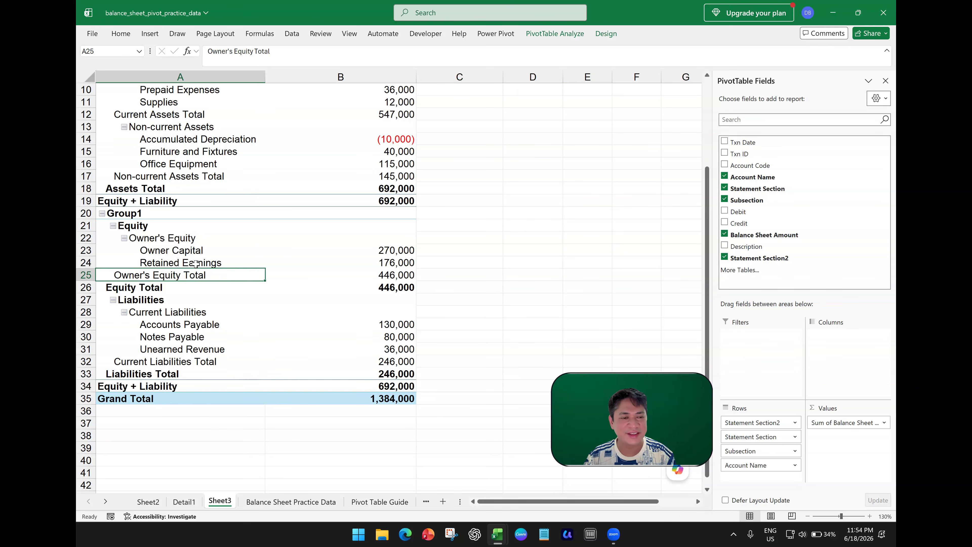
pyautogui.scroll(1, 196, 265)
pyautogui.click(93, 237)
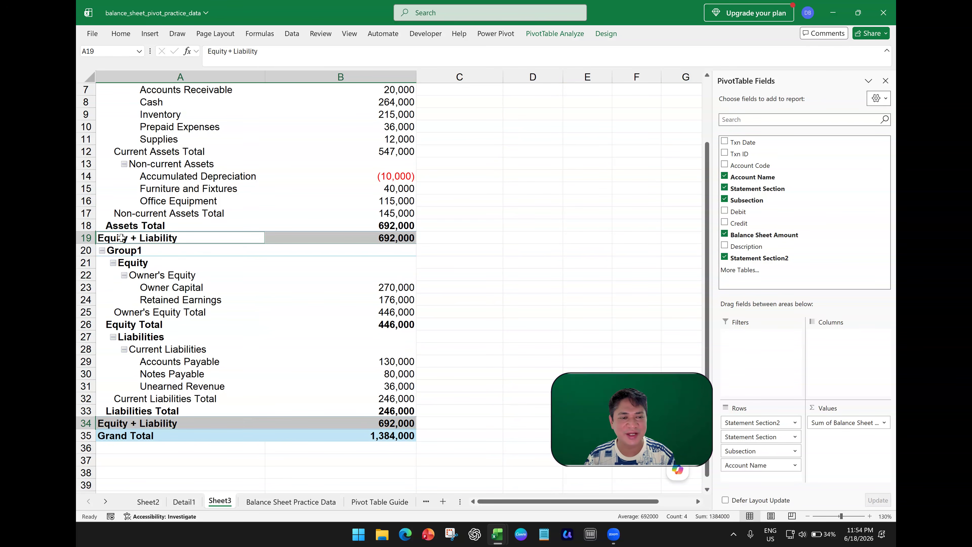
pyautogui.click(142, 238)
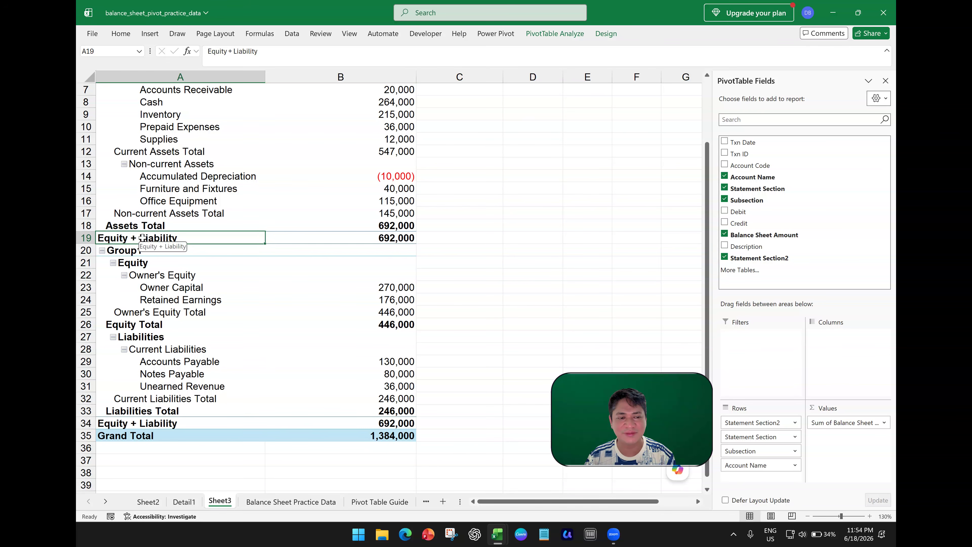
pyautogui.click(151, 280)
pyautogui.click(168, 245)
pyautogui.click(187, 302)
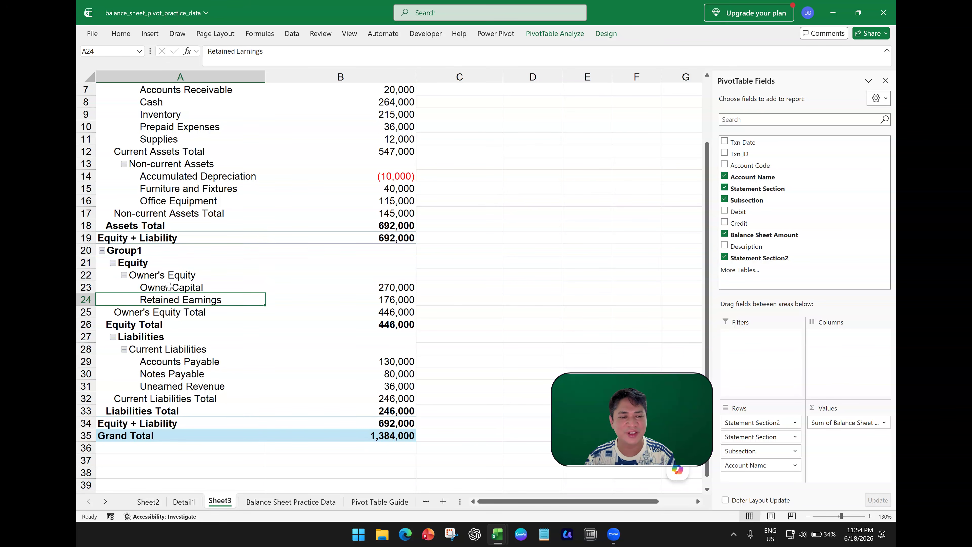
# Step: Set the font color of rows 19 and 20, the repeated Equity + Liability total and the Group1 label, to white
pyautogui.click(90, 250)
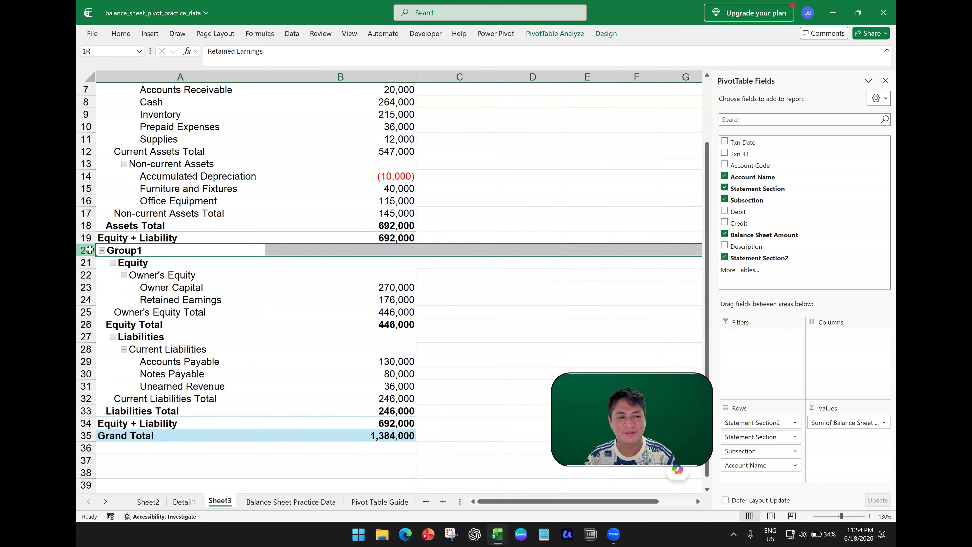
pyautogui.keyDown('shift'); pyautogui.click(88, 238); pyautogui.keyUp('shift')
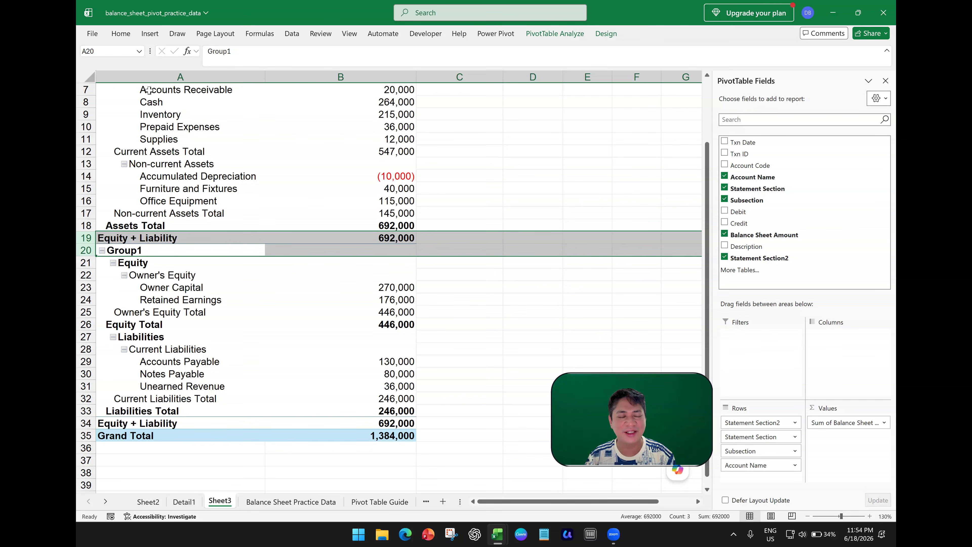
pyautogui.click(121, 34)
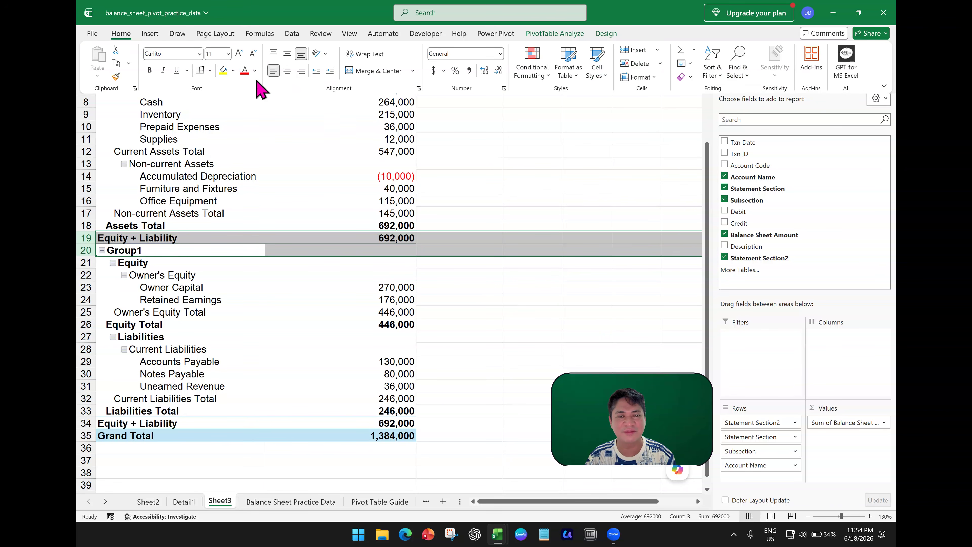
pyautogui.click(255, 71)
pyautogui.click(253, 132)
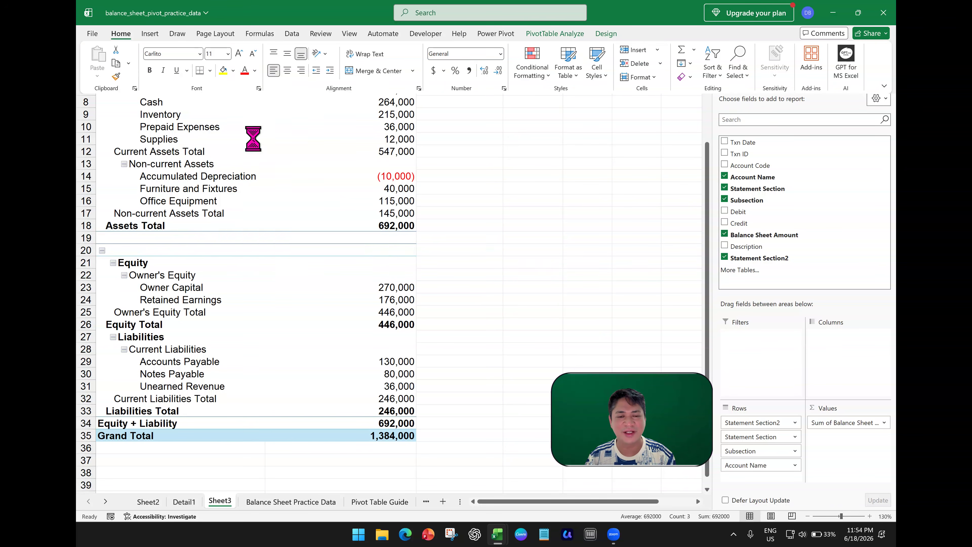
pyautogui.click(381, 299)
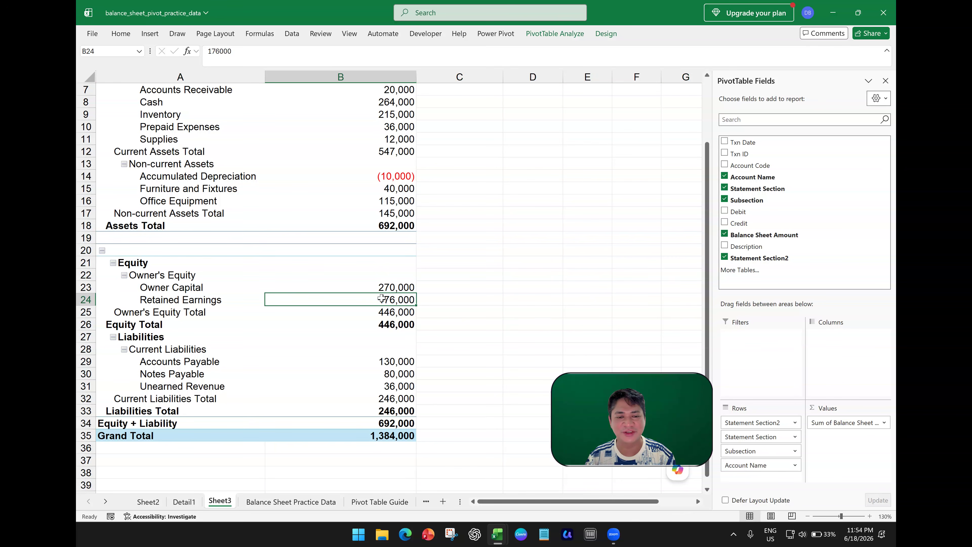
# Step: Compare the Owner's Equity Total row with the Equity Total row
pyautogui.click(92, 312)
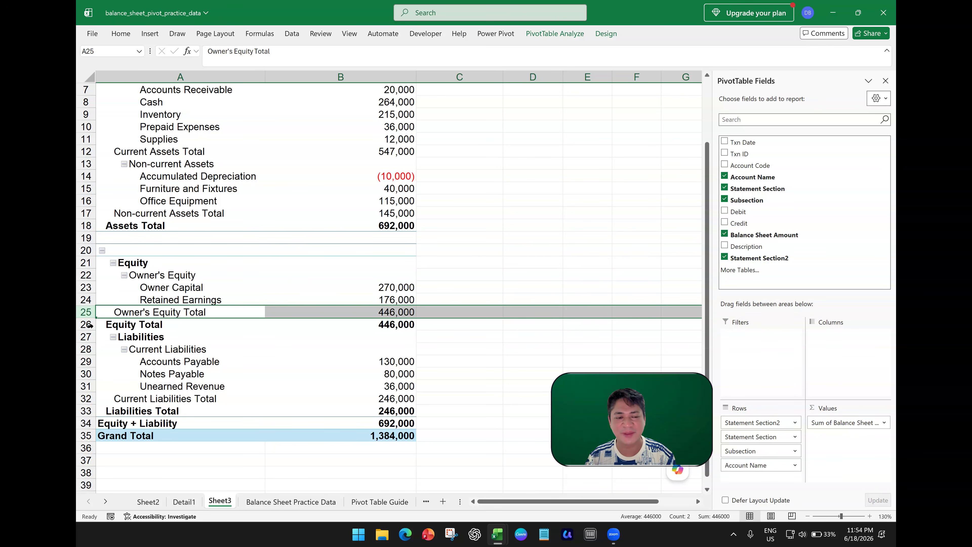
pyautogui.click(89, 324)
pyautogui.moveTo(91, 316); pyautogui.dragTo(90, 315)
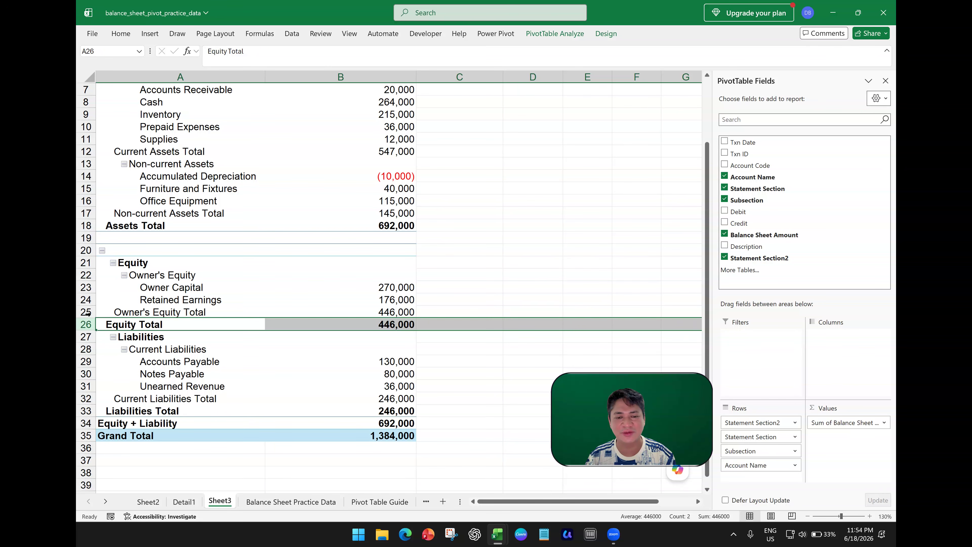
pyautogui.click(87, 313)
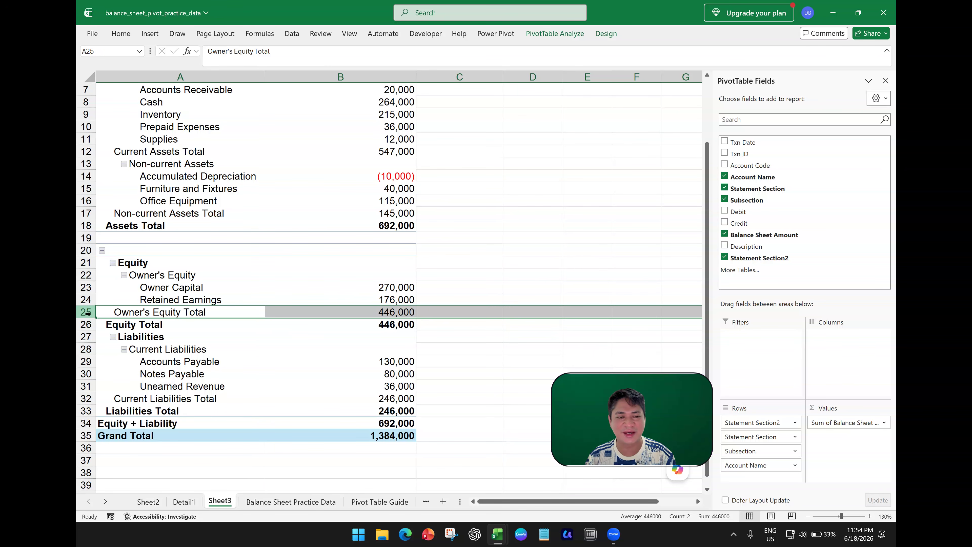
pyautogui.click(82, 325)
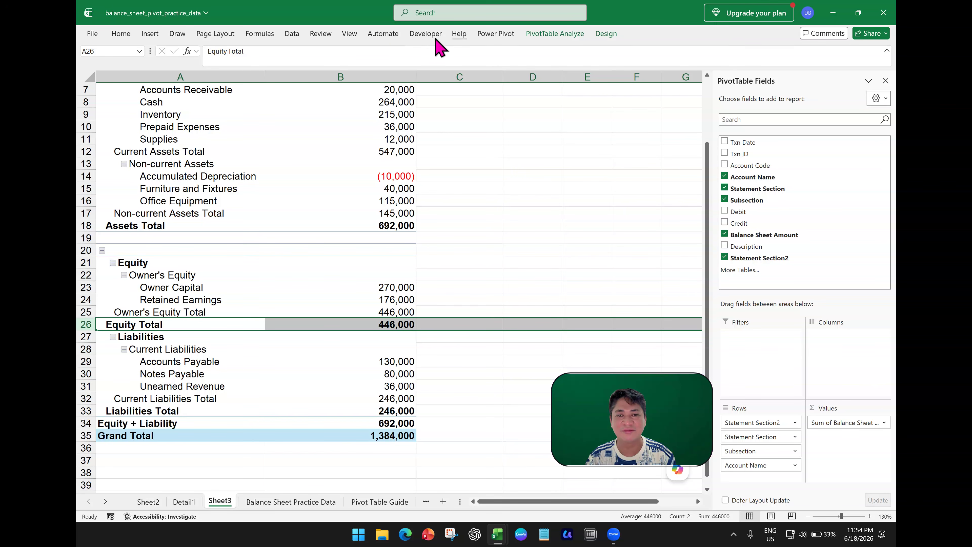
# Step: Try hiding the Equity Total row 26 and undo the hiding
pyautogui.rightClick(87, 325)
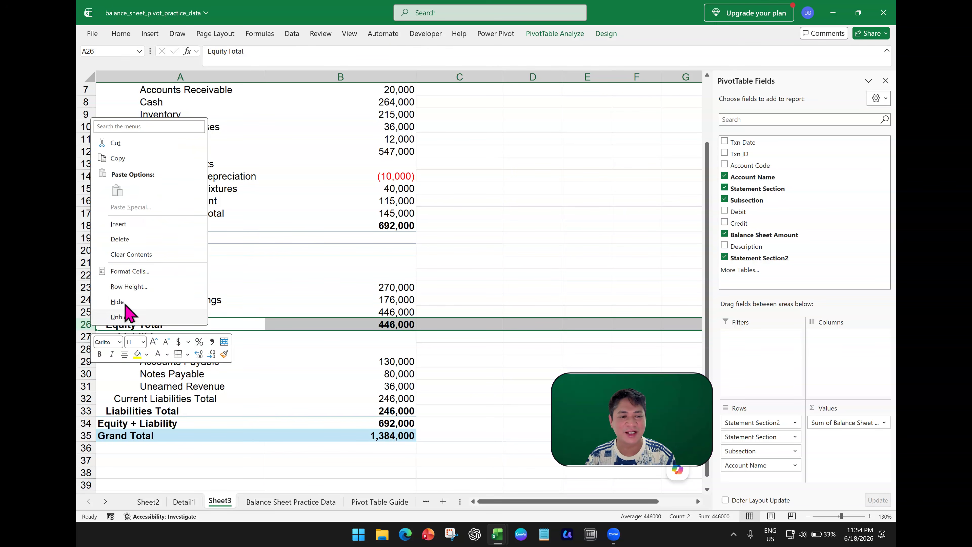
pyautogui.click(119, 309)
pyautogui.click(334, 300)
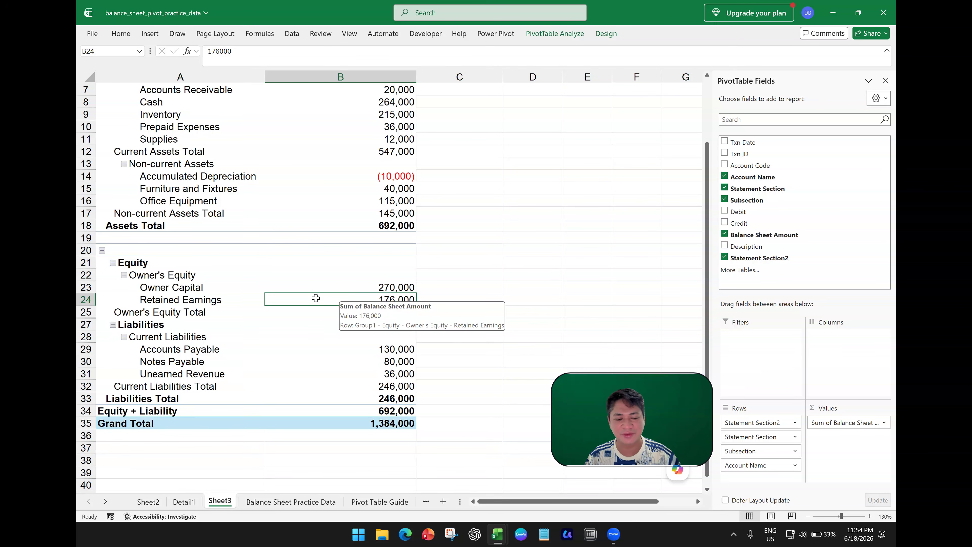
pyautogui.hotkey('ctrl', 'z')
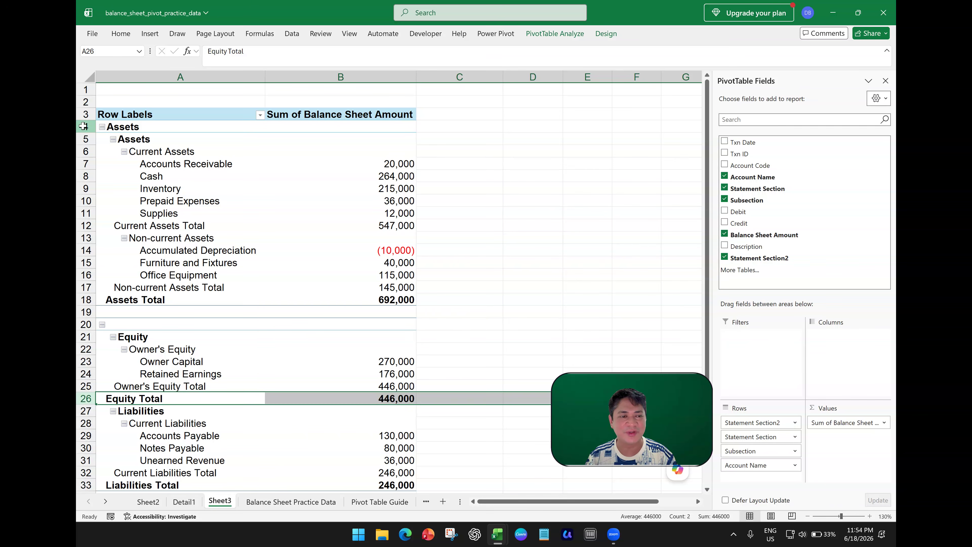
# Step: Set the font color of row 4, the outer Assets label, to white
pyautogui.click(78, 126)
pyautogui.click(122, 34)
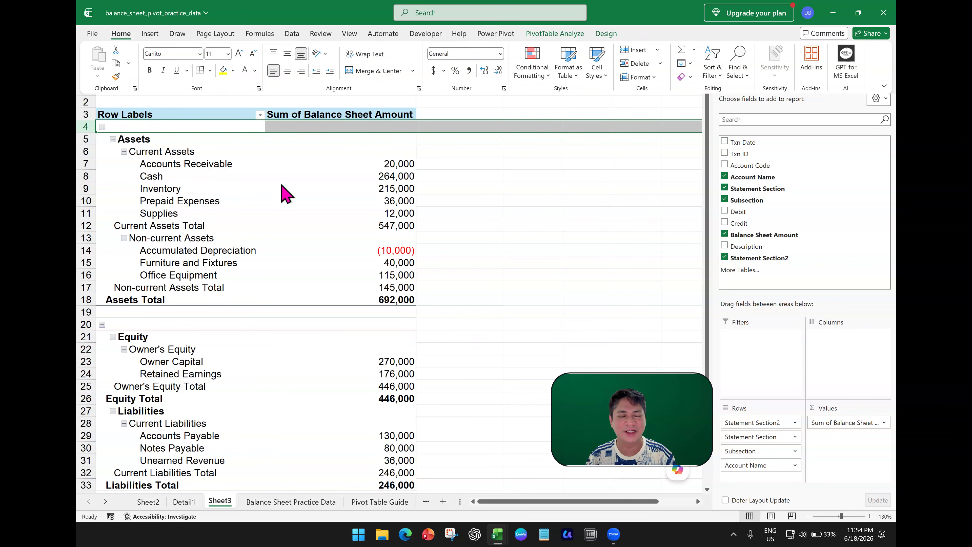
pyautogui.click(283, 213)
pyautogui.click(283, 213)
pyautogui.click(143, 140)
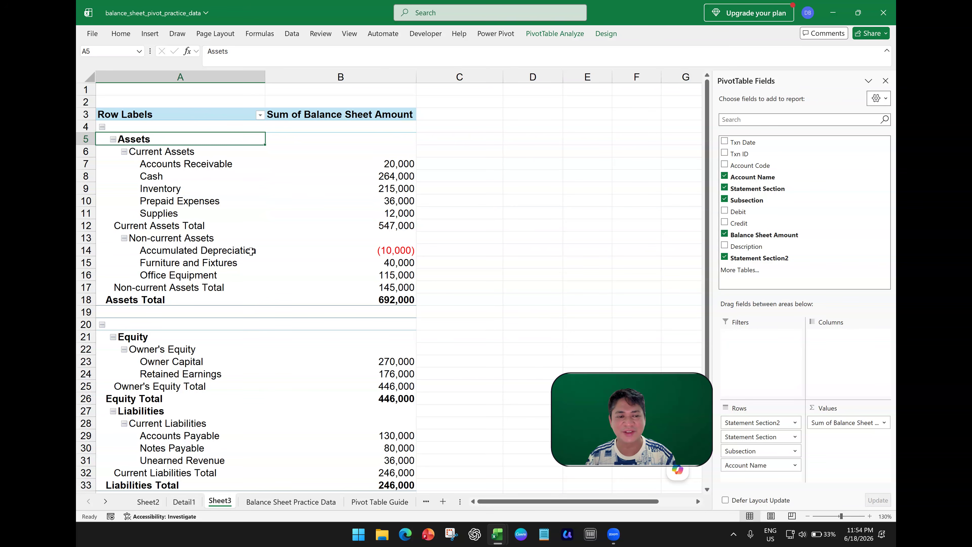
pyautogui.scroll(-1, 251, 252)
pyautogui.click(84, 361)
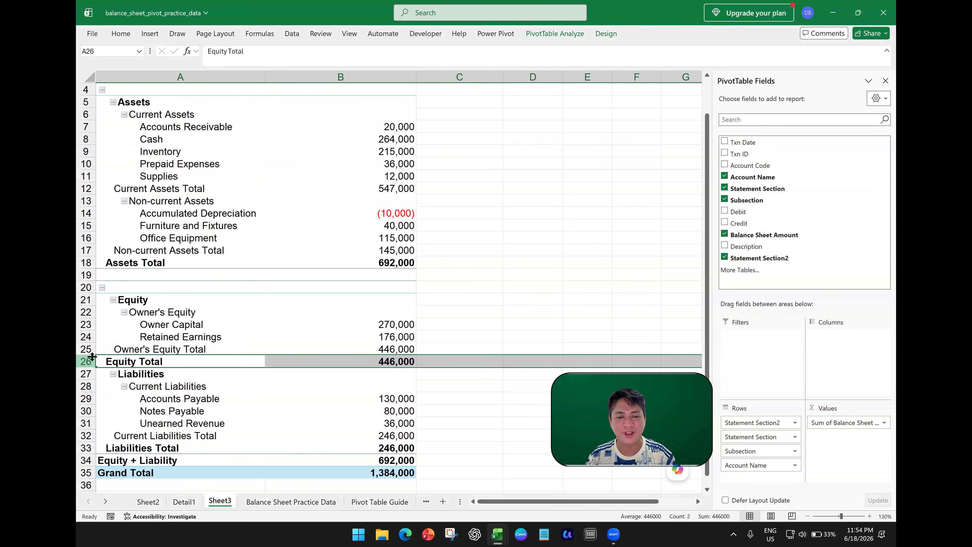
pyautogui.click(309, 303)
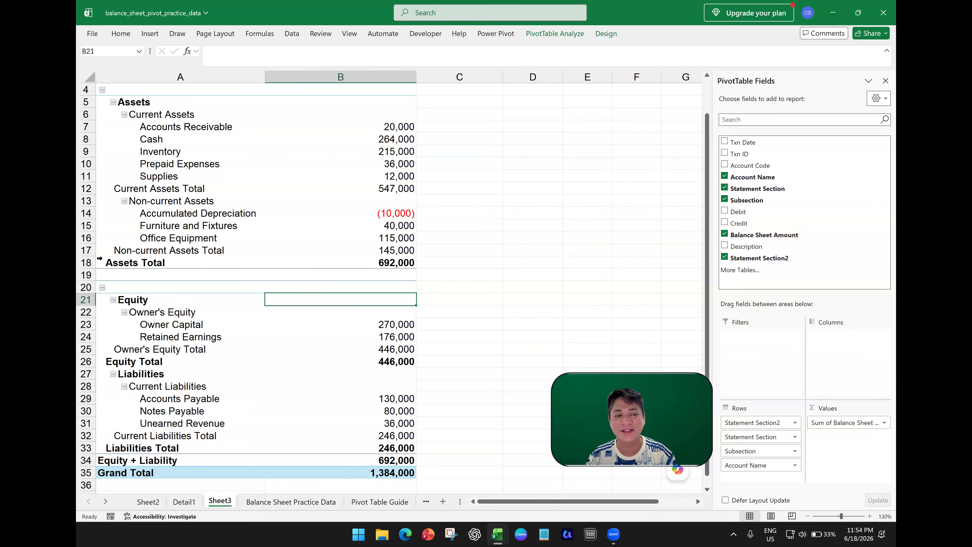
# Step: Apply a bottom double border to the Assets Total label and amount in A18:B18
pyautogui.moveTo(393, 263); pyautogui.dragTo(125, 263)
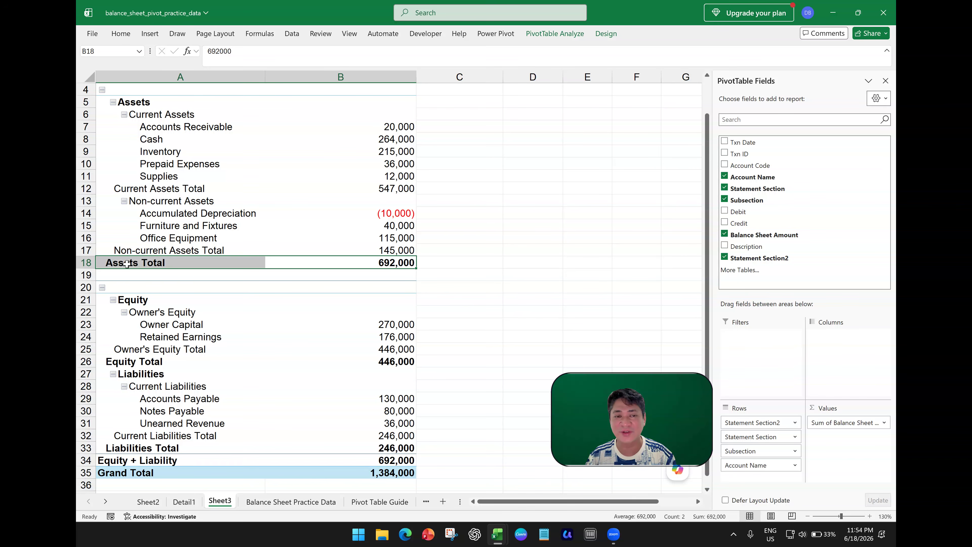
pyautogui.click(126, 36)
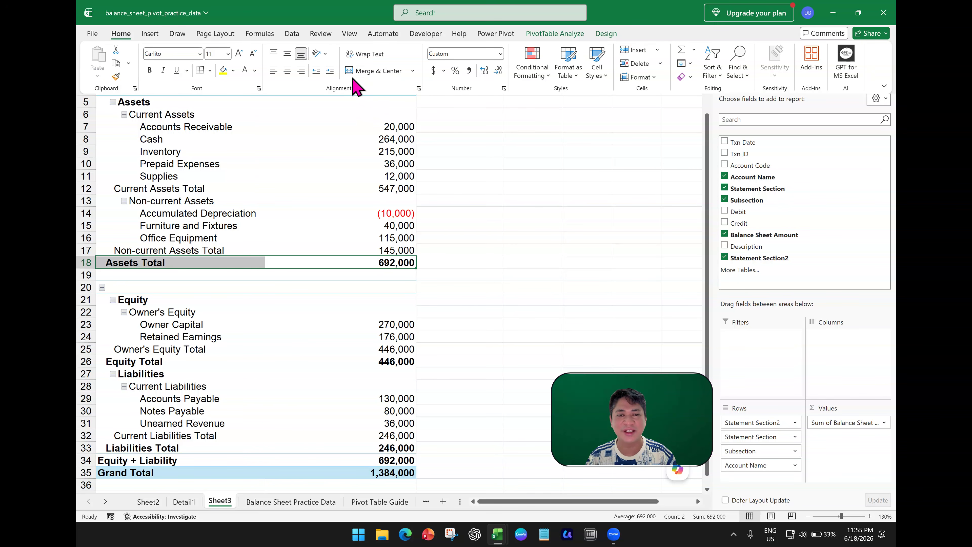
pyautogui.click(211, 71)
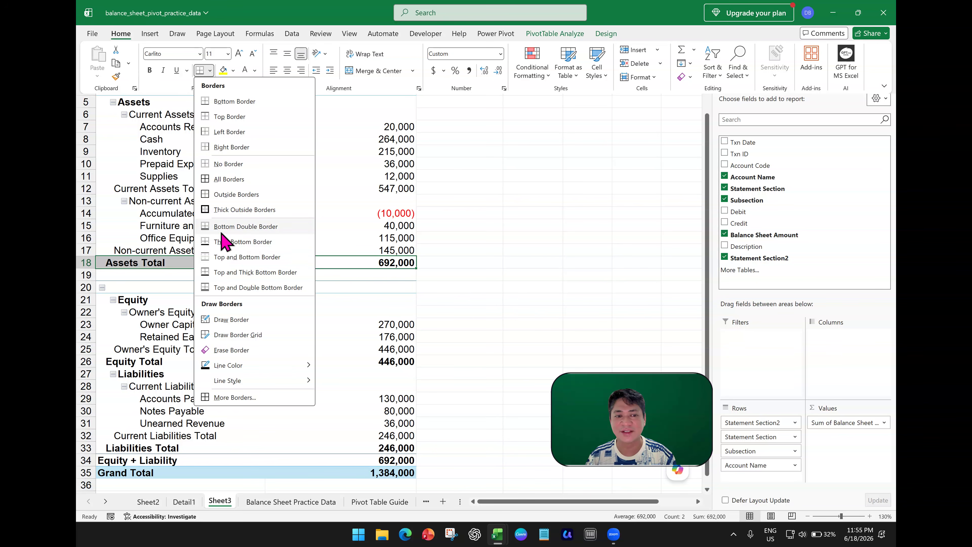
pyautogui.click(229, 226)
pyautogui.click(550, 245)
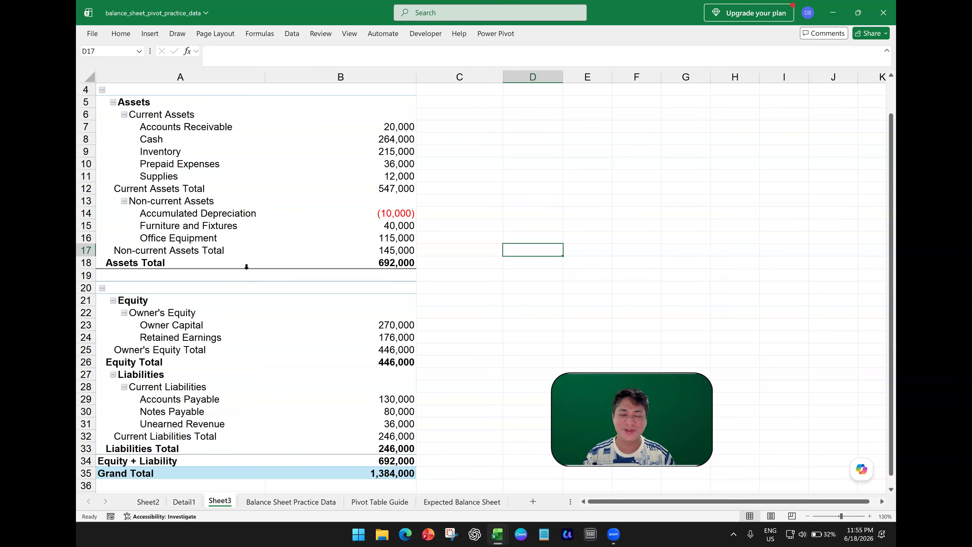
# Step: Compare the finished pivot balance sheet on Sheet3 with the source transactions on the Balance Sheet Practice Data sheet
pyautogui.scroll(1, 309, 261)
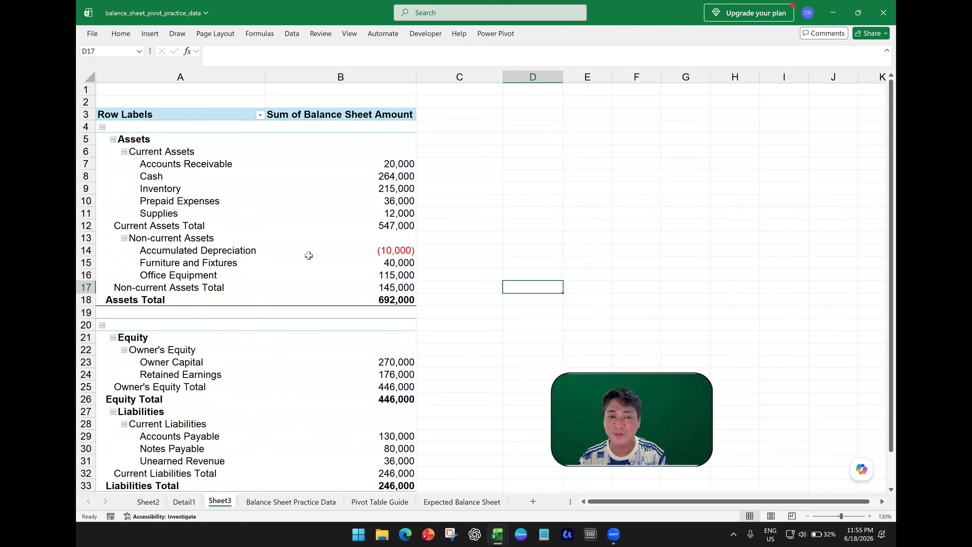
pyautogui.moveTo(309, 253)
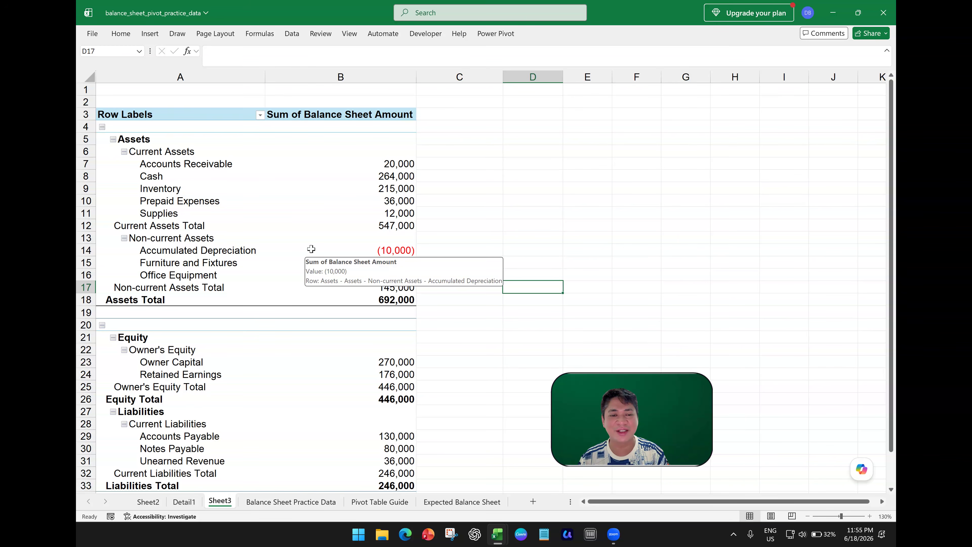
pyautogui.click(264, 504)
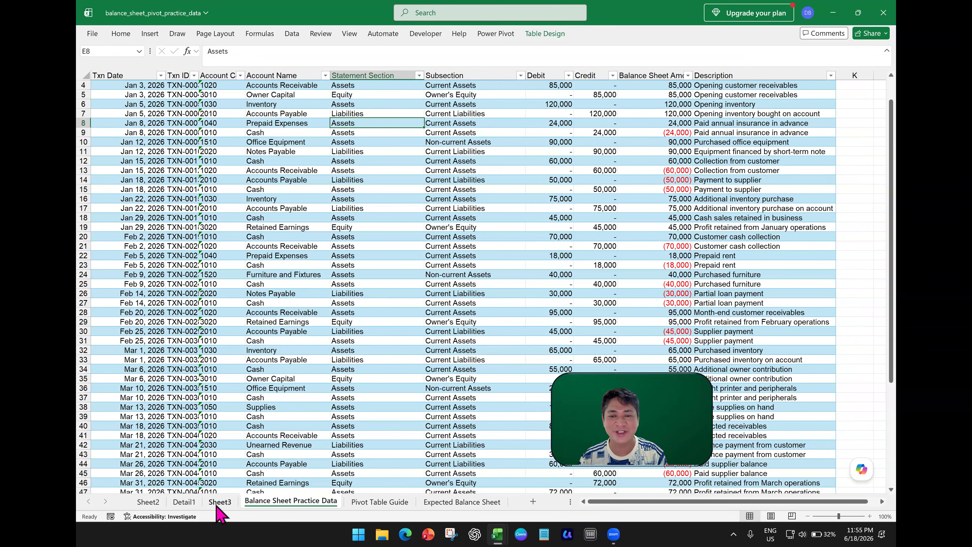
pyautogui.click(219, 503)
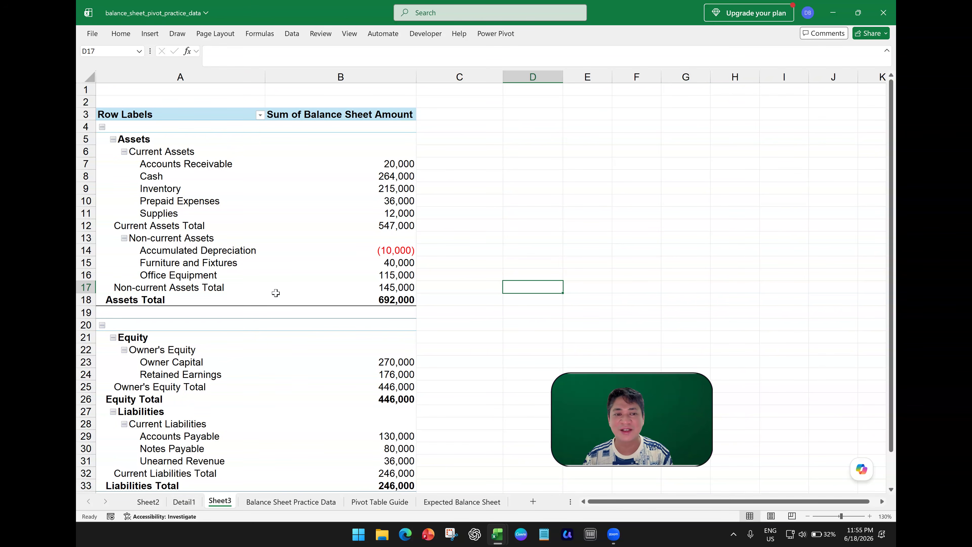
pyautogui.moveTo(279, 288)
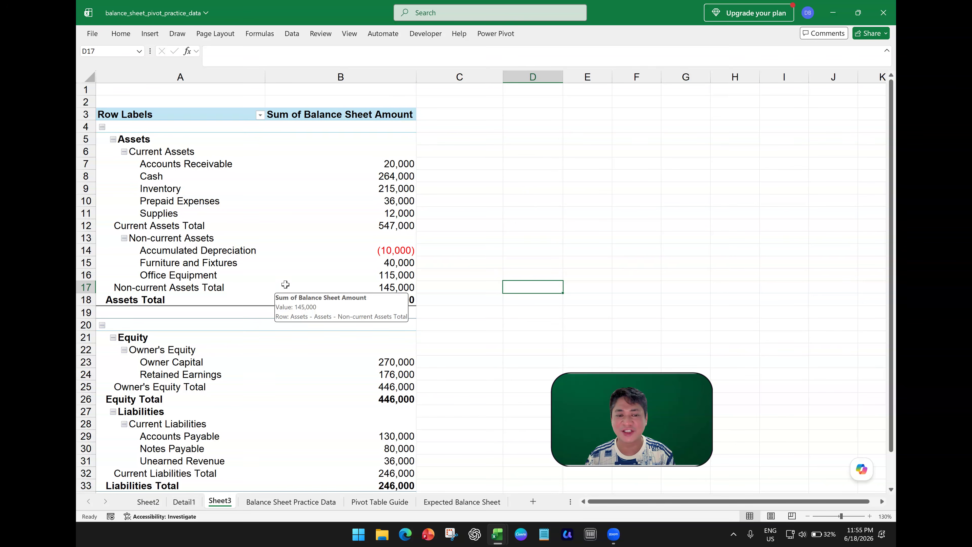
pyautogui.scroll(-2, 285, 284)
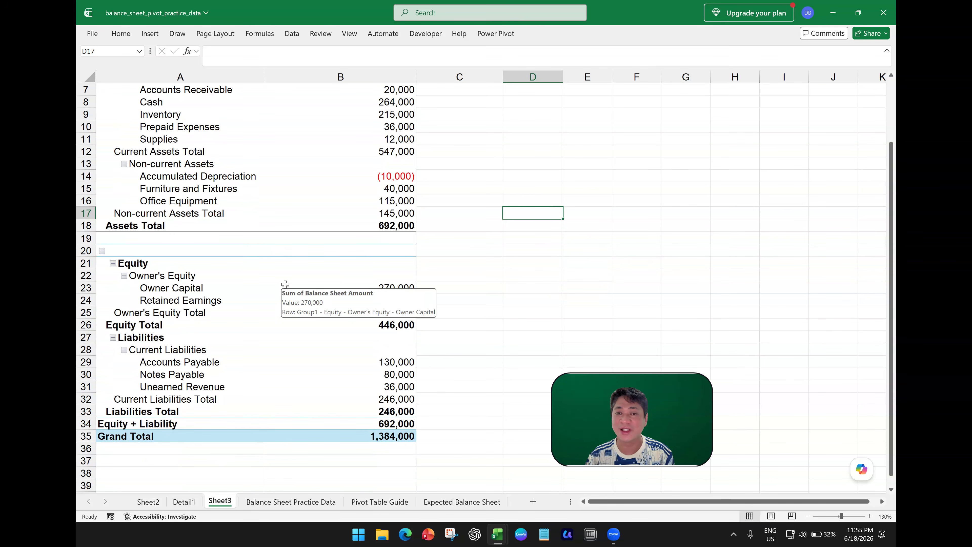
pyautogui.click(270, 503)
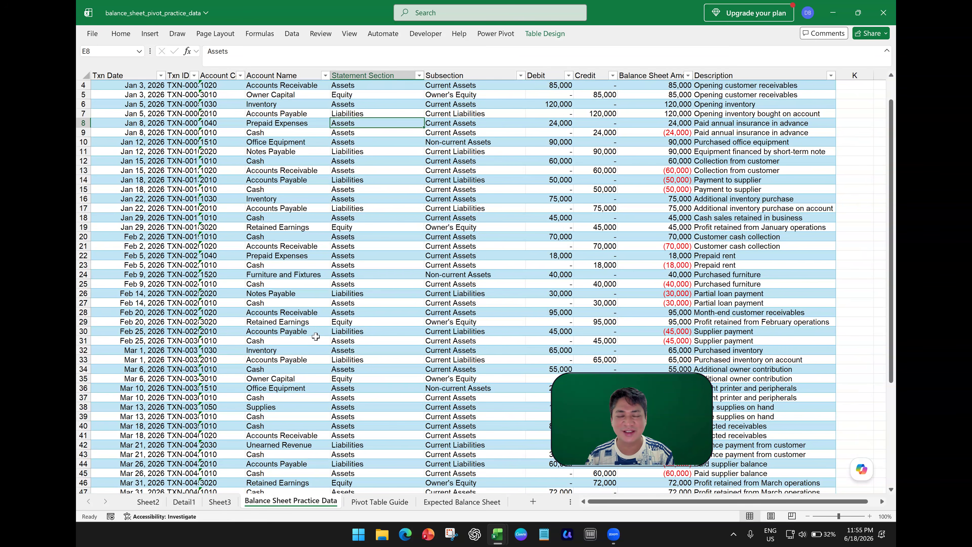
pyautogui.scroll(1, 323, 322)
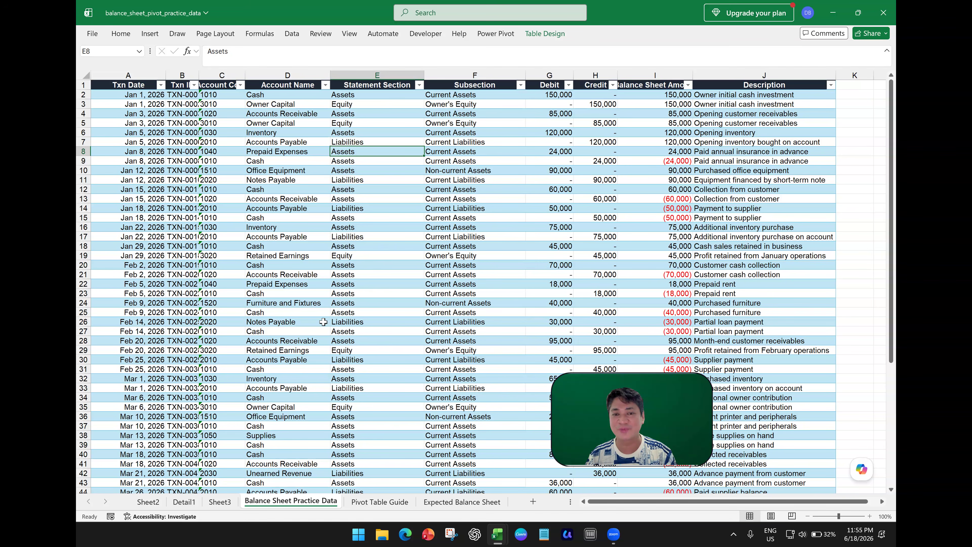
pyautogui.click(222, 503)
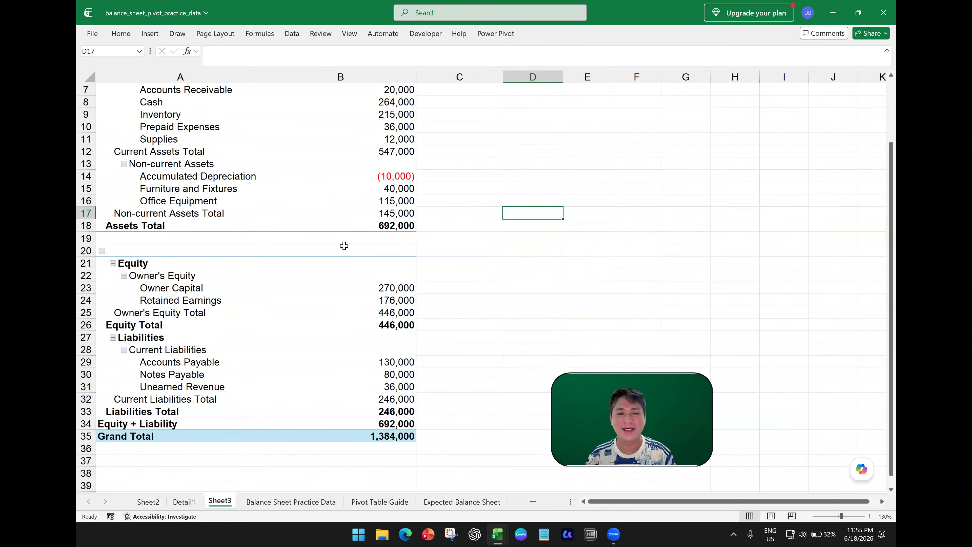
pyautogui.scroll(2, 345, 246)
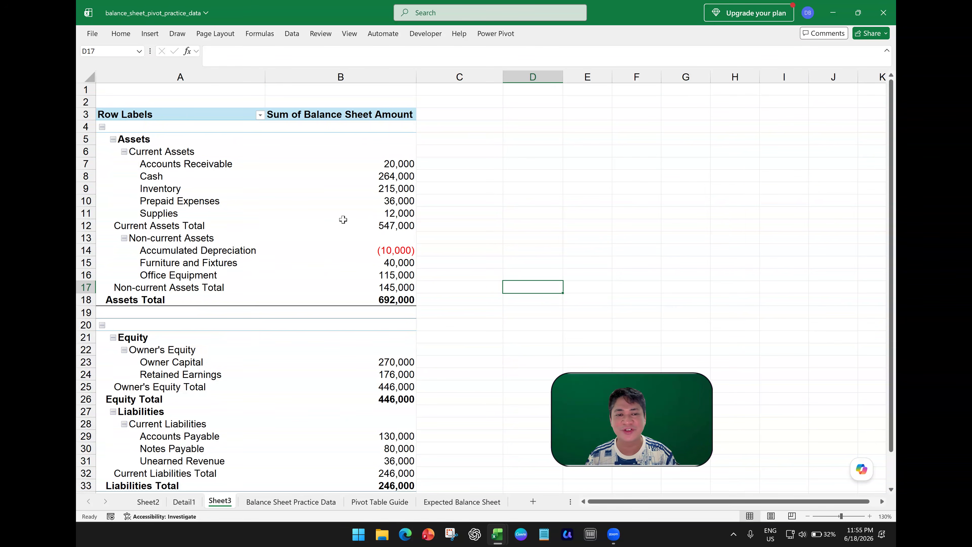
# Step: Narrow column B of the pivot balance sheet to fit the amounts more closely, letting the header text overrun the column
pyautogui.click(343, 220)
pyautogui.moveTo(417, 77); pyautogui.dragTo(353, 77)
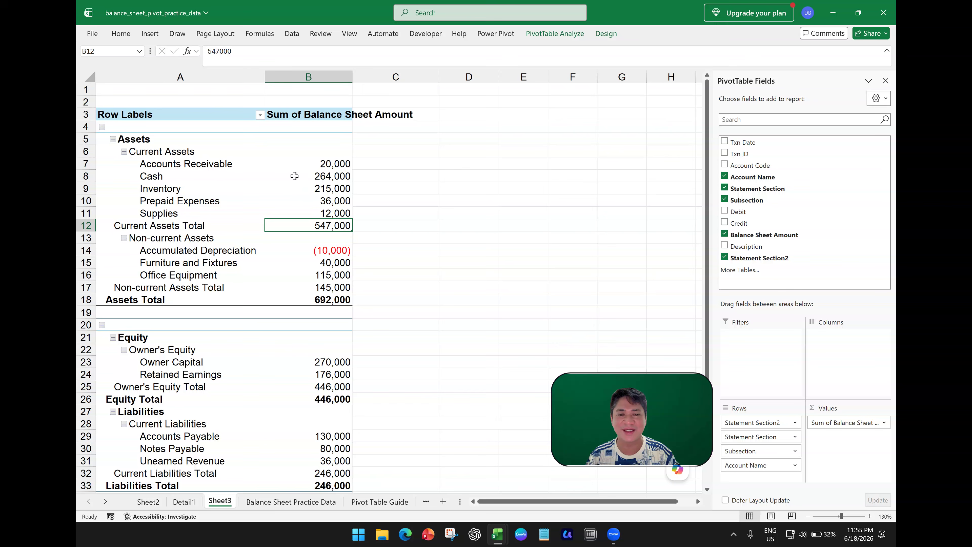
pyautogui.click(288, 197)
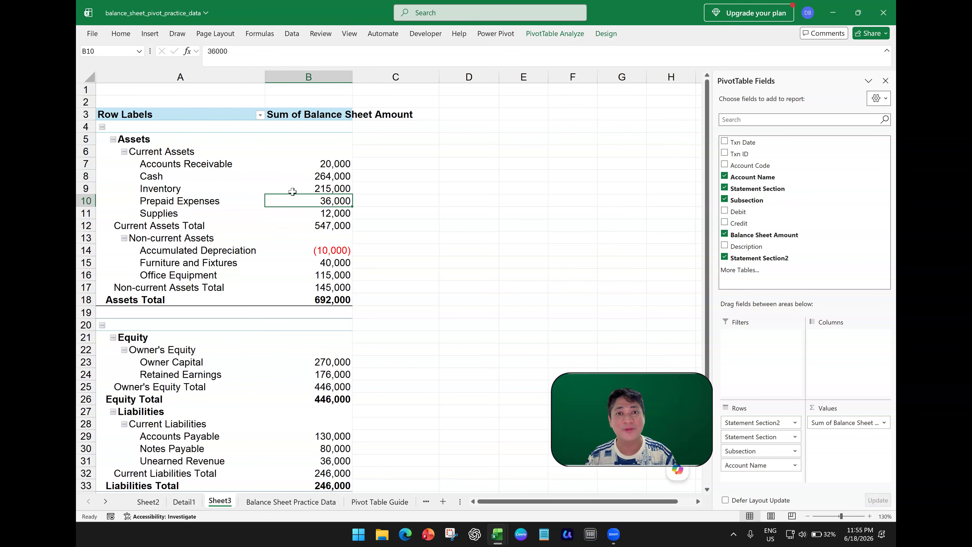
pyautogui.moveTo(296, 190)
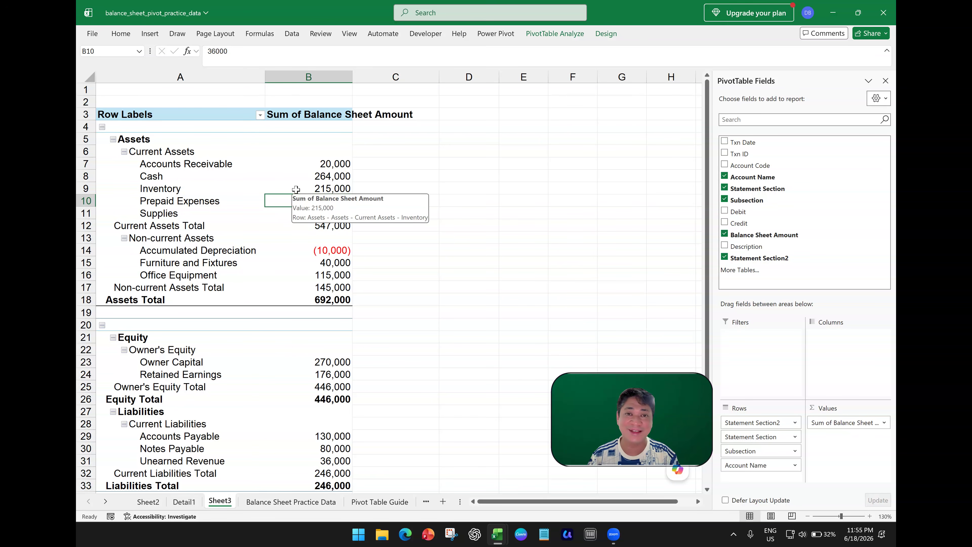